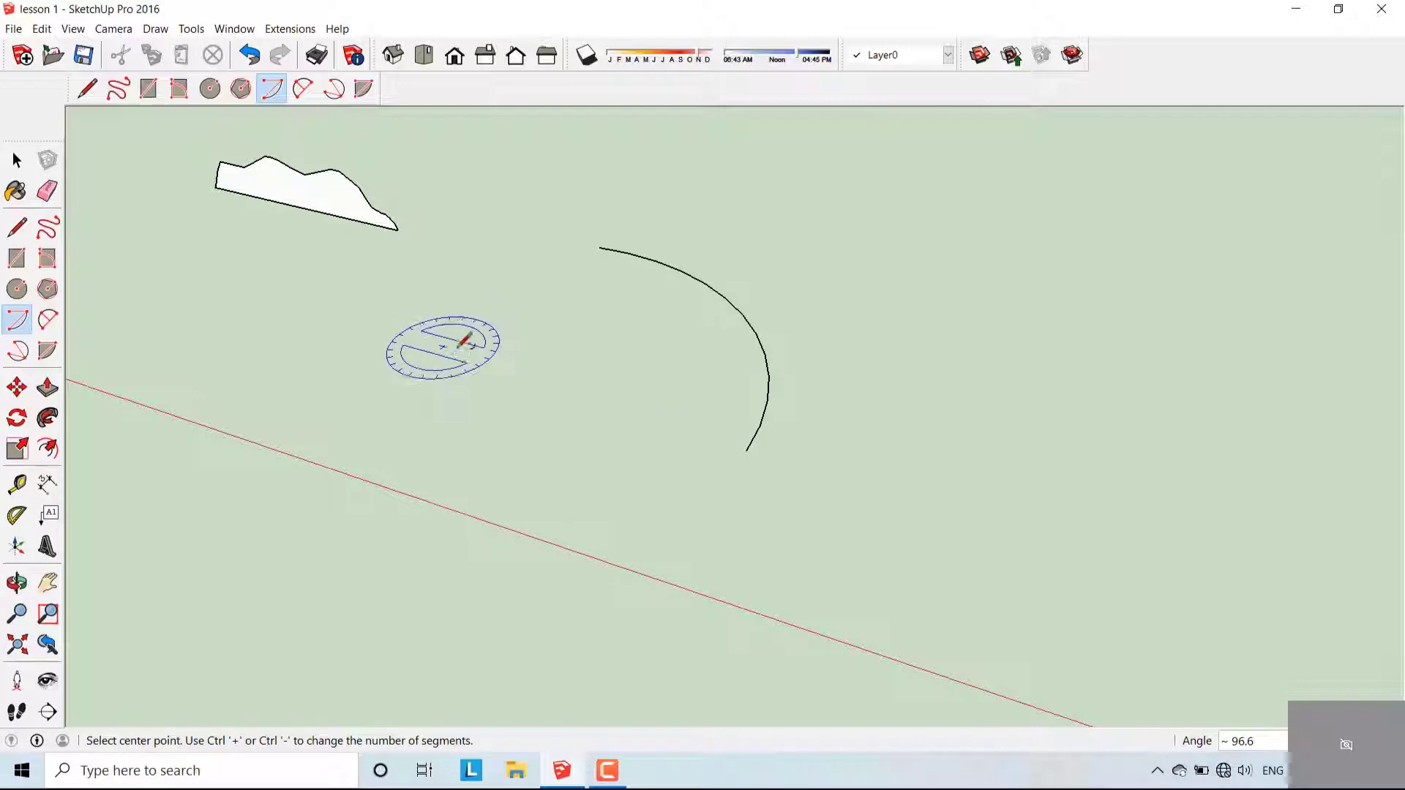
Switch to the front view and draw an upright quarter-circle arc of 90 degrees beyond the flat arc on the ground
middle_click_drag(540, 215, 553, 172)
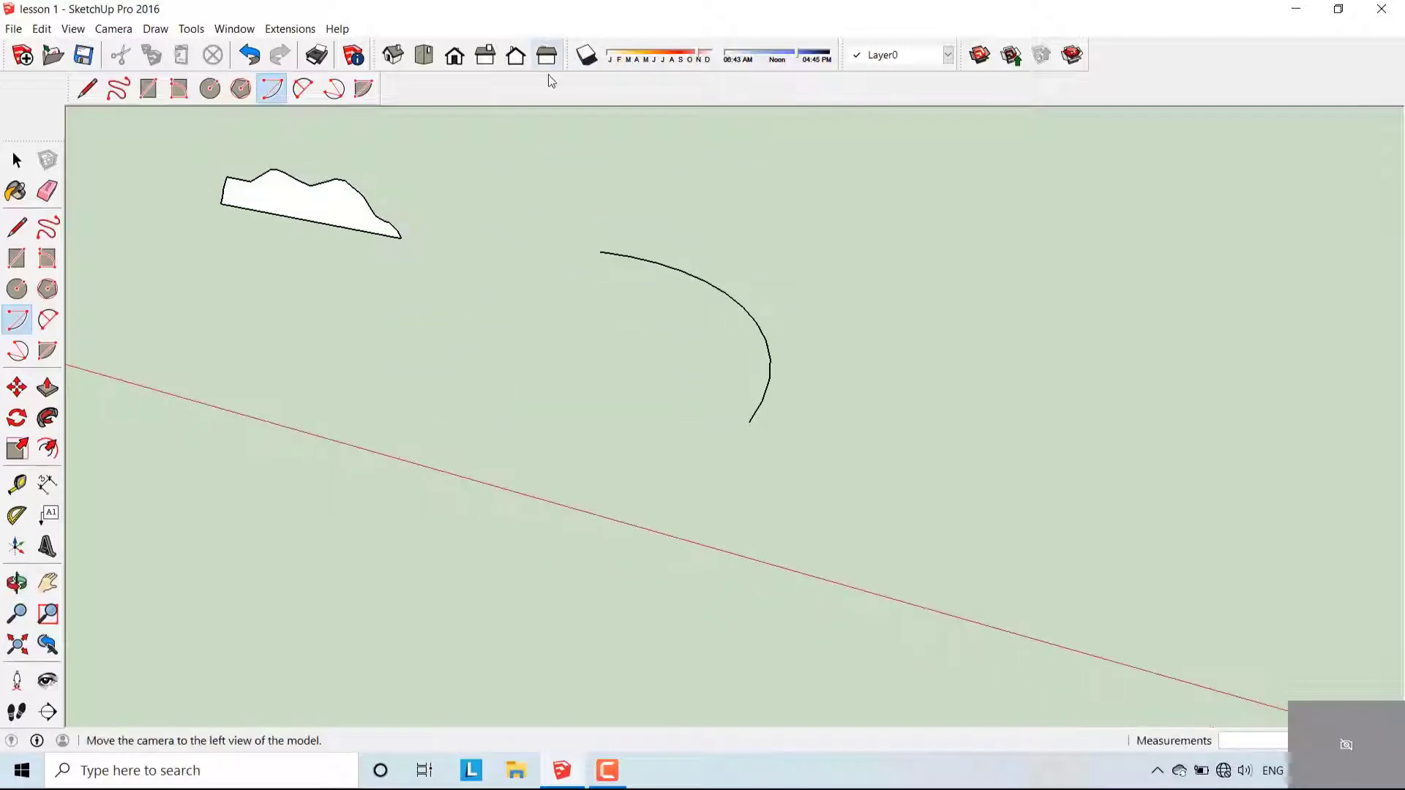
left_click(454, 59)
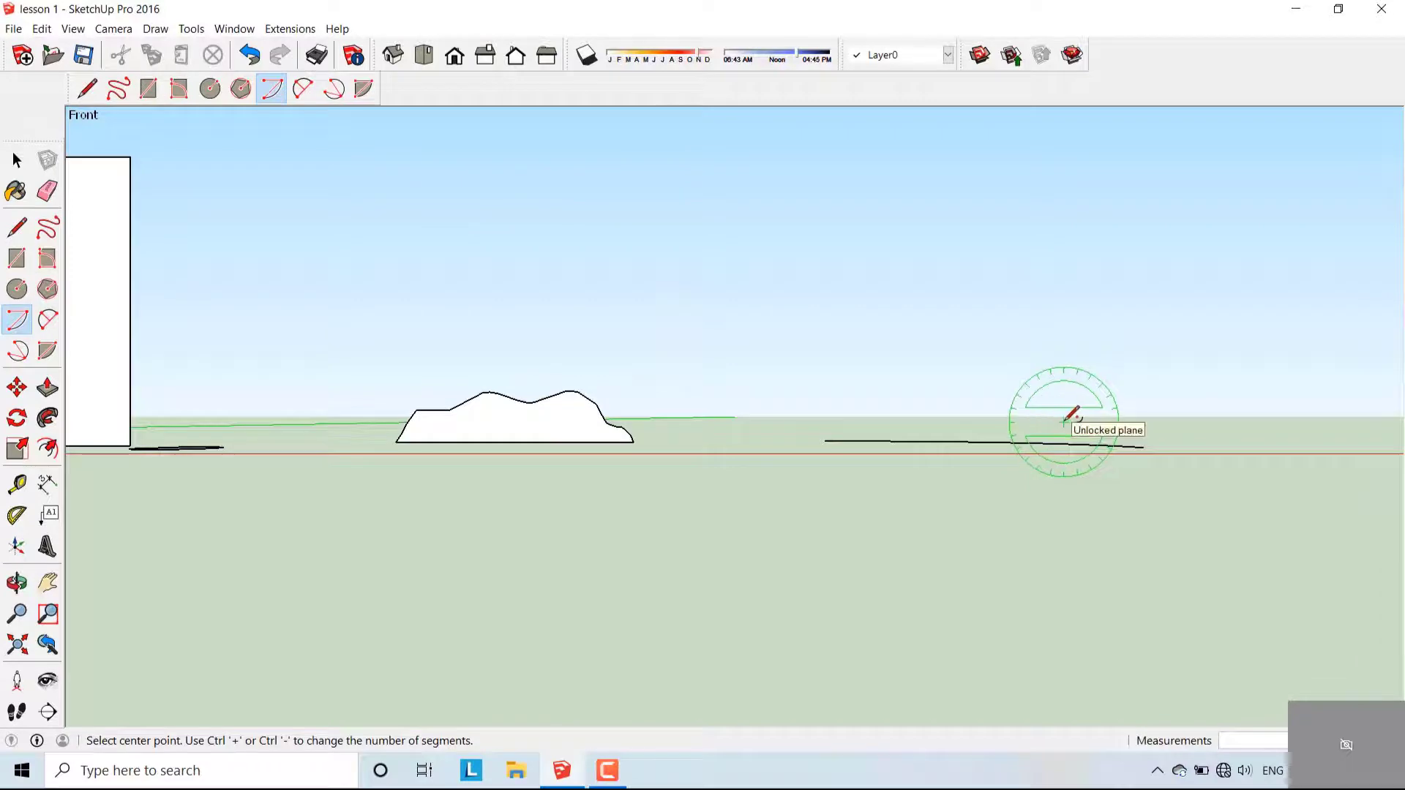
middle_click_drag(1065, 419, 627, 411)
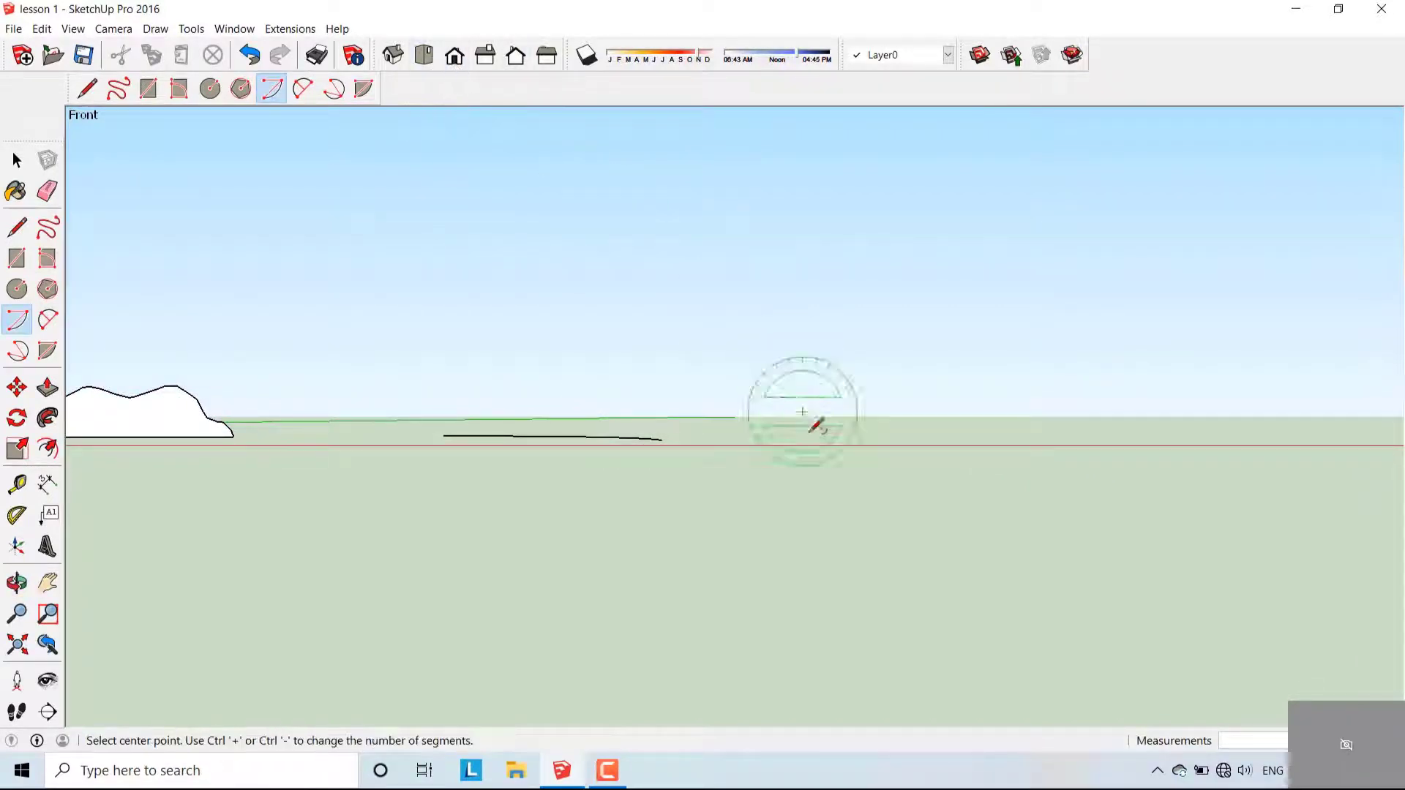
left_click(786, 415)
left_click(1018, 415)
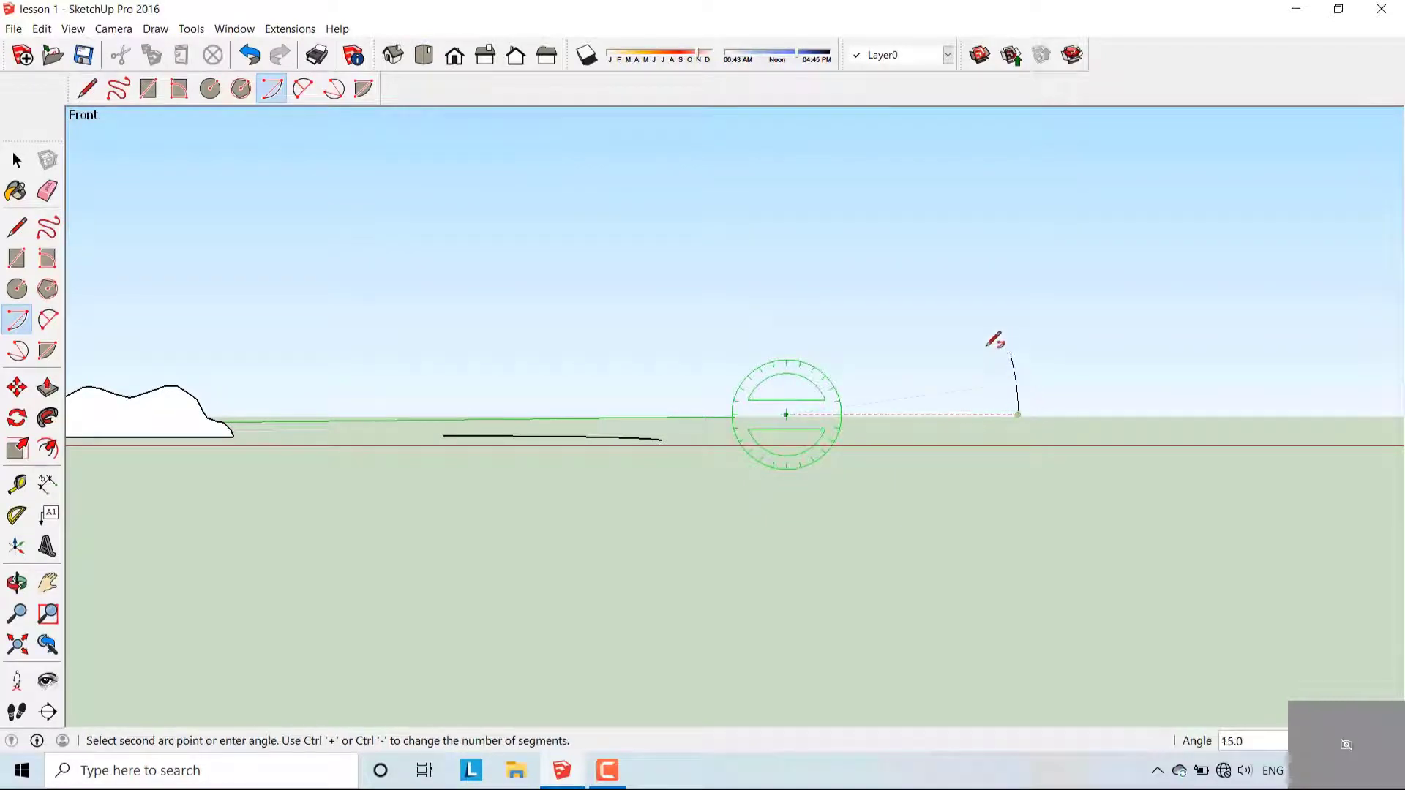
left_click(788, 231)
Draw an upright half-circle arc of 180 degrees beside the quarter-circle arc
middle_click_drag(1056, 326, 662, 342)
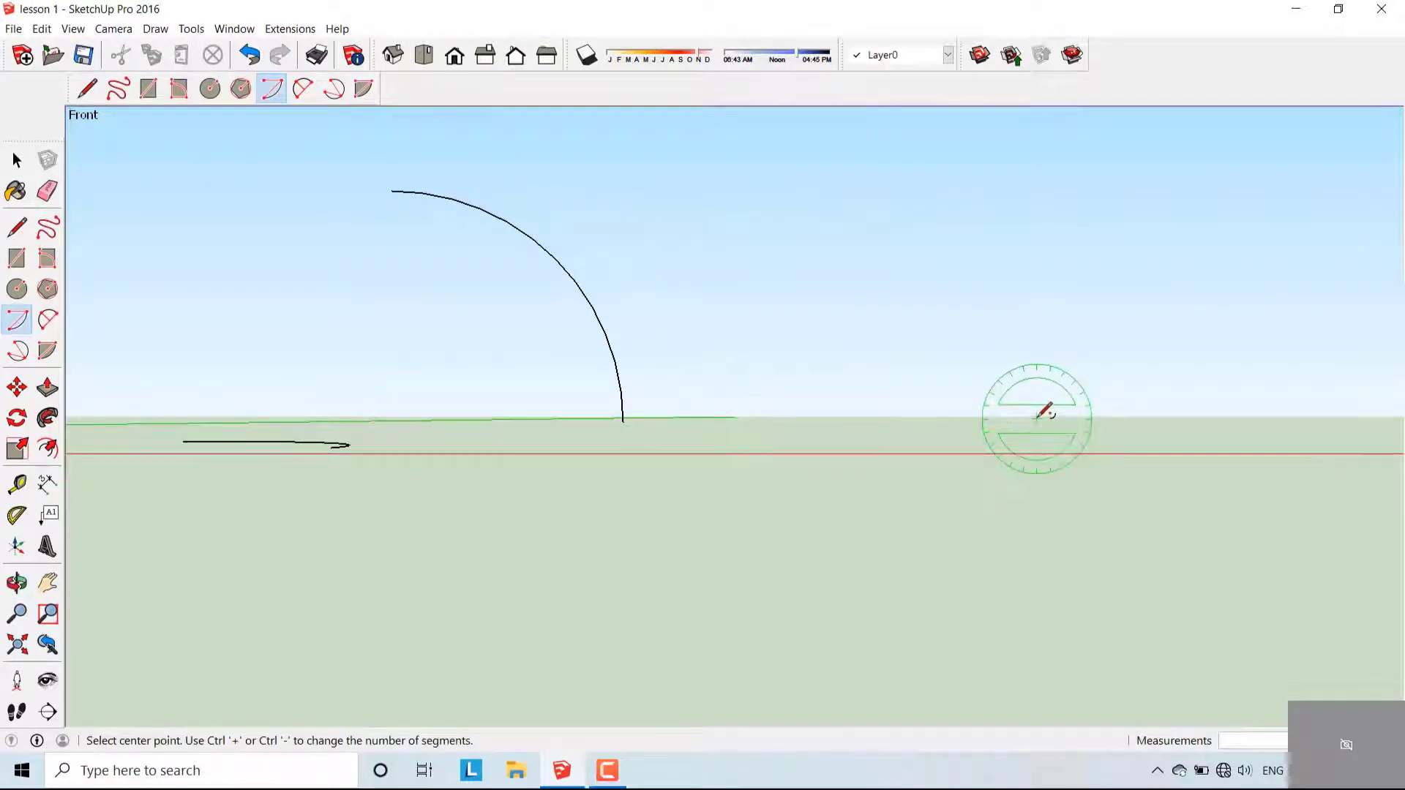
left_click(1012, 415)
left_click(829, 416)
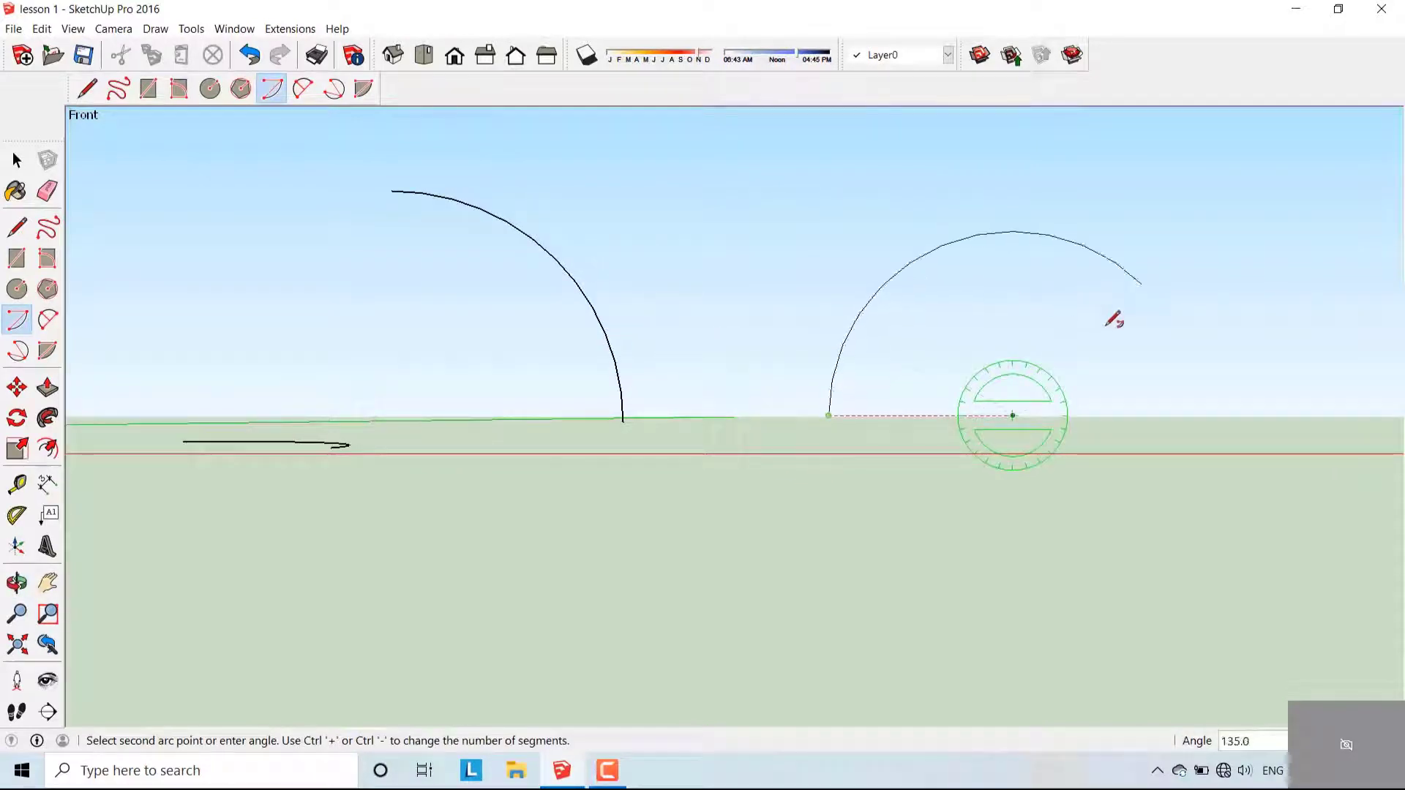
left_click(1197, 406)
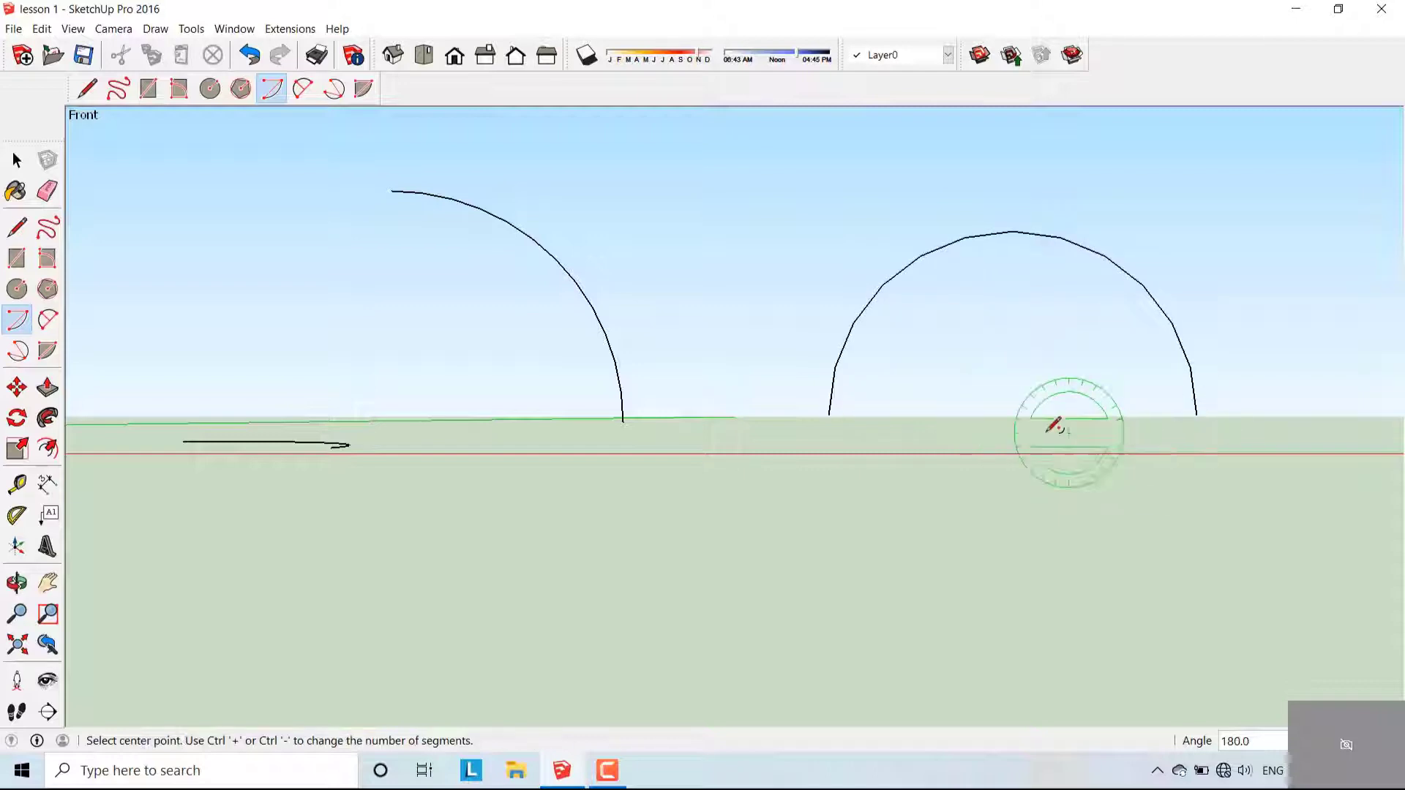
Draw a single straight line on the open ground, on the opposite side of the red axis from the arcs
middle_click_drag(1041, 383, 909, 574)
middle_click_drag(929, 518, 900, 317)
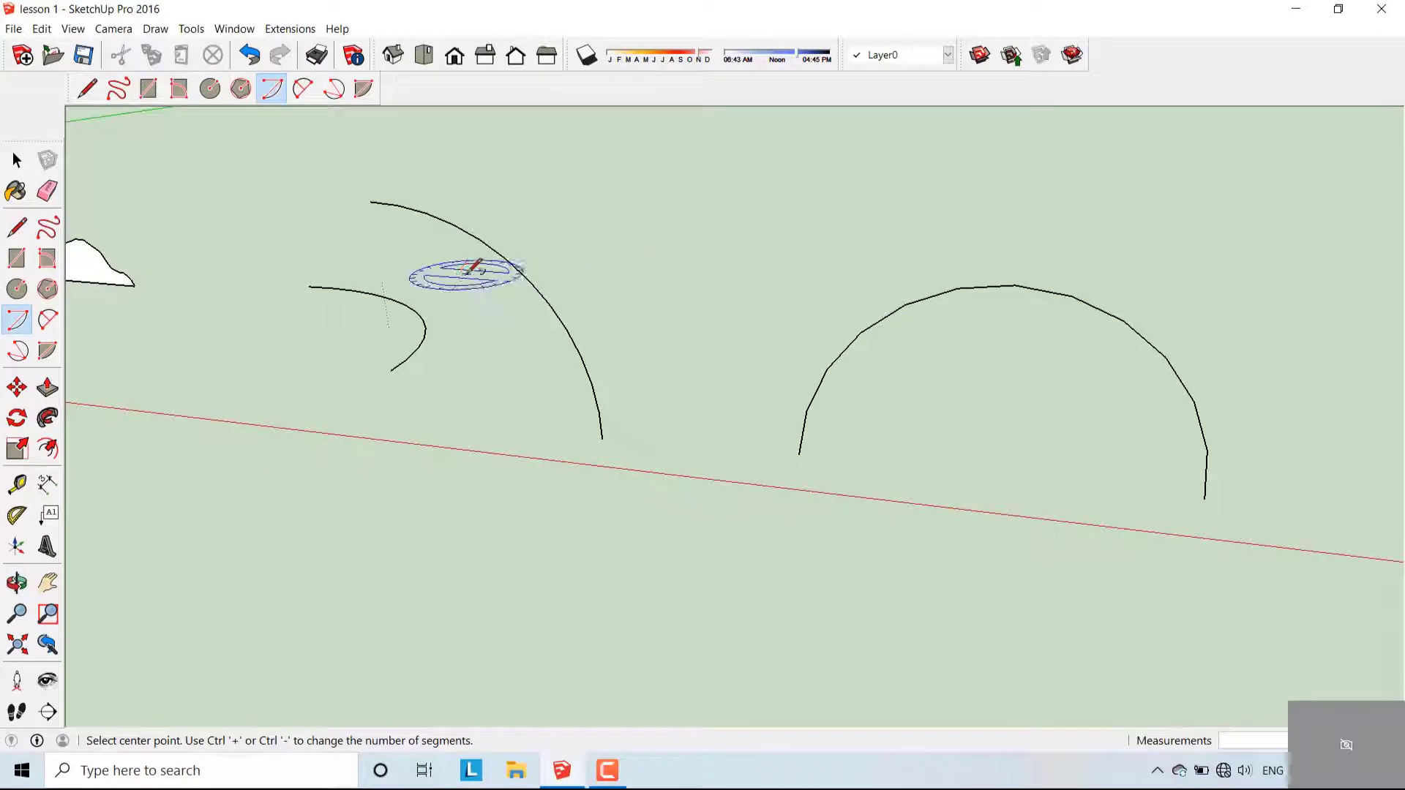
middle_click_drag(578, 428, 721, 417)
key("l")
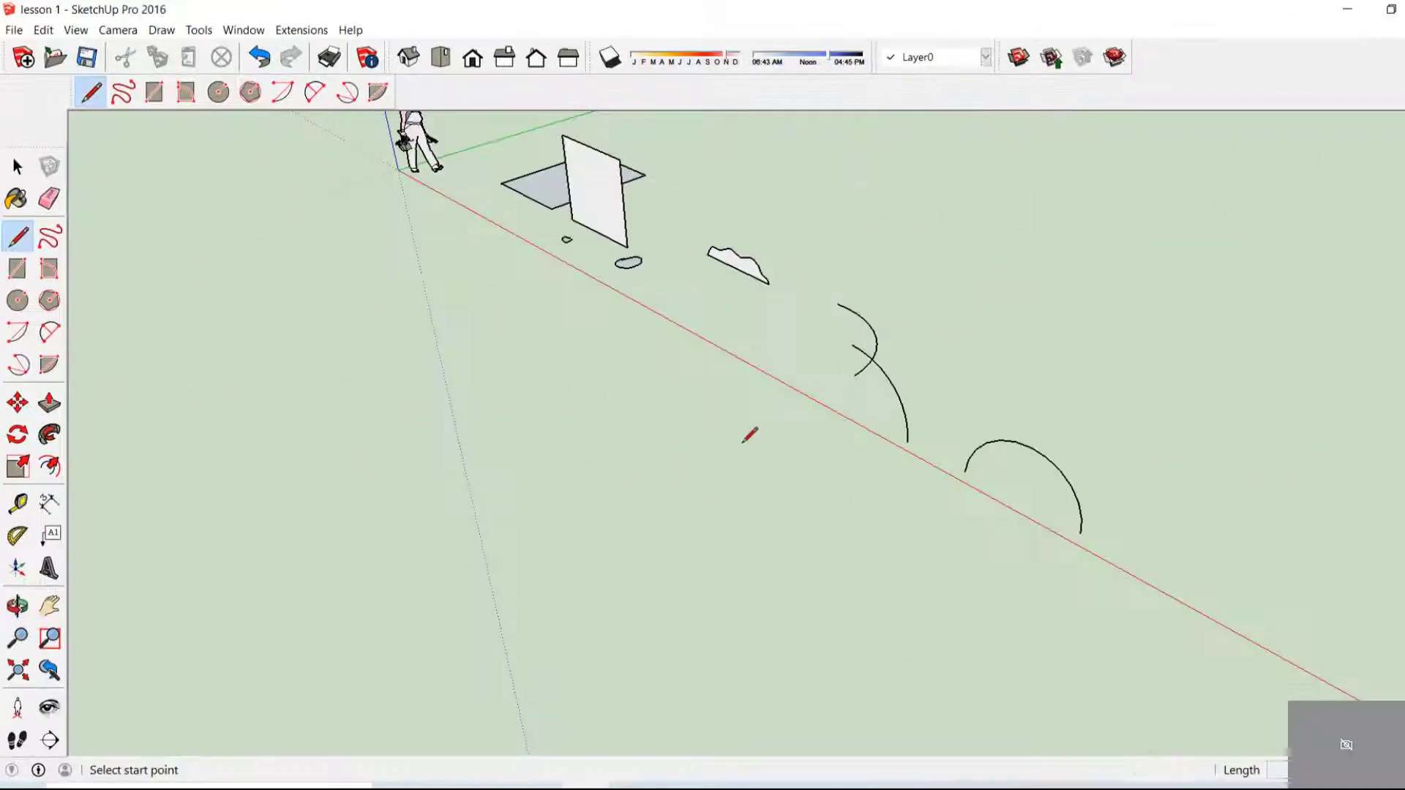
scroll(818, 489, "up", 3)
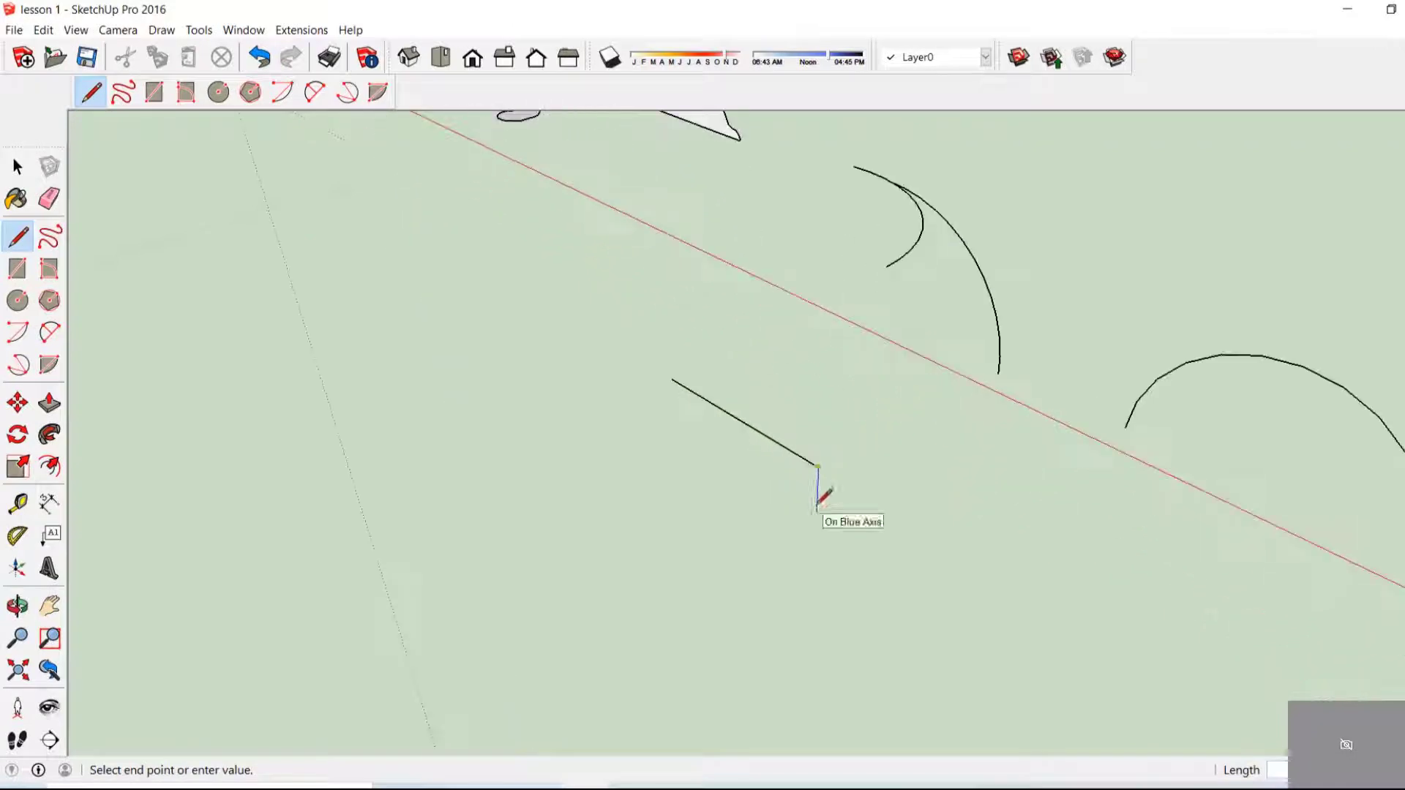
middle_click_drag(818, 488, 818, 424)
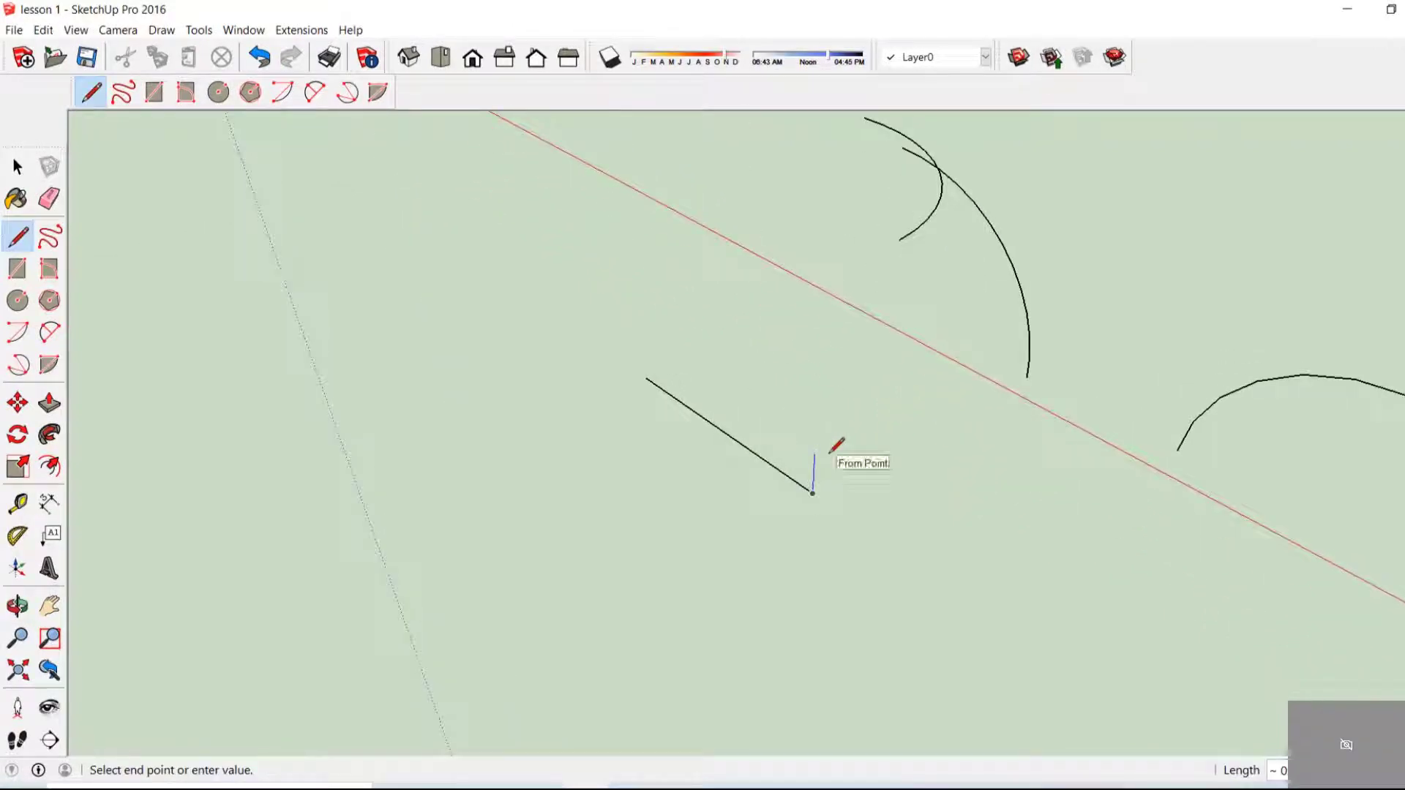
key("space")
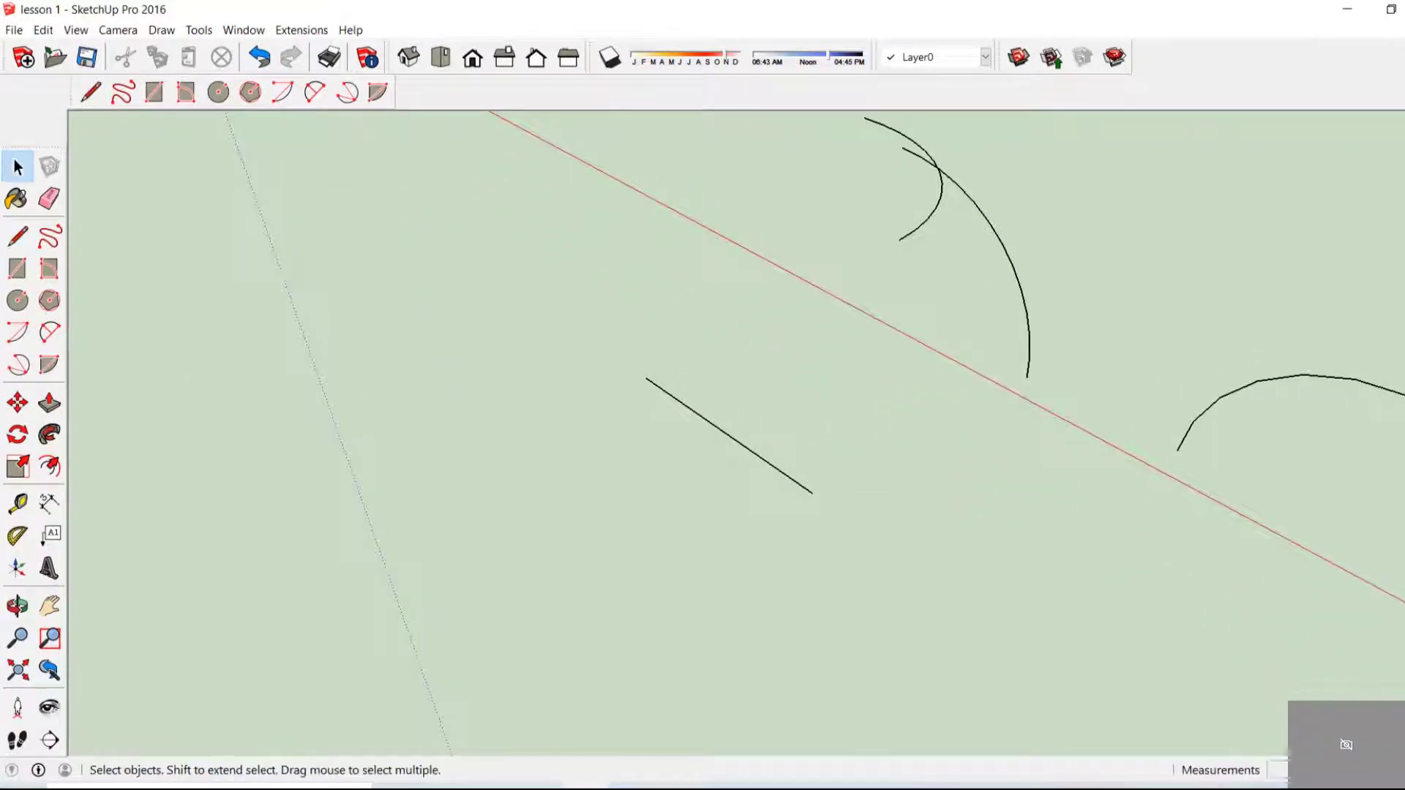
Draw a flat 2 Point Arc between the line's endpoints with a bulge of about 0.37, enclosing a face on the ground
left_click(161, 30)
mouse_move(263, 69)
left_click(333, 86)
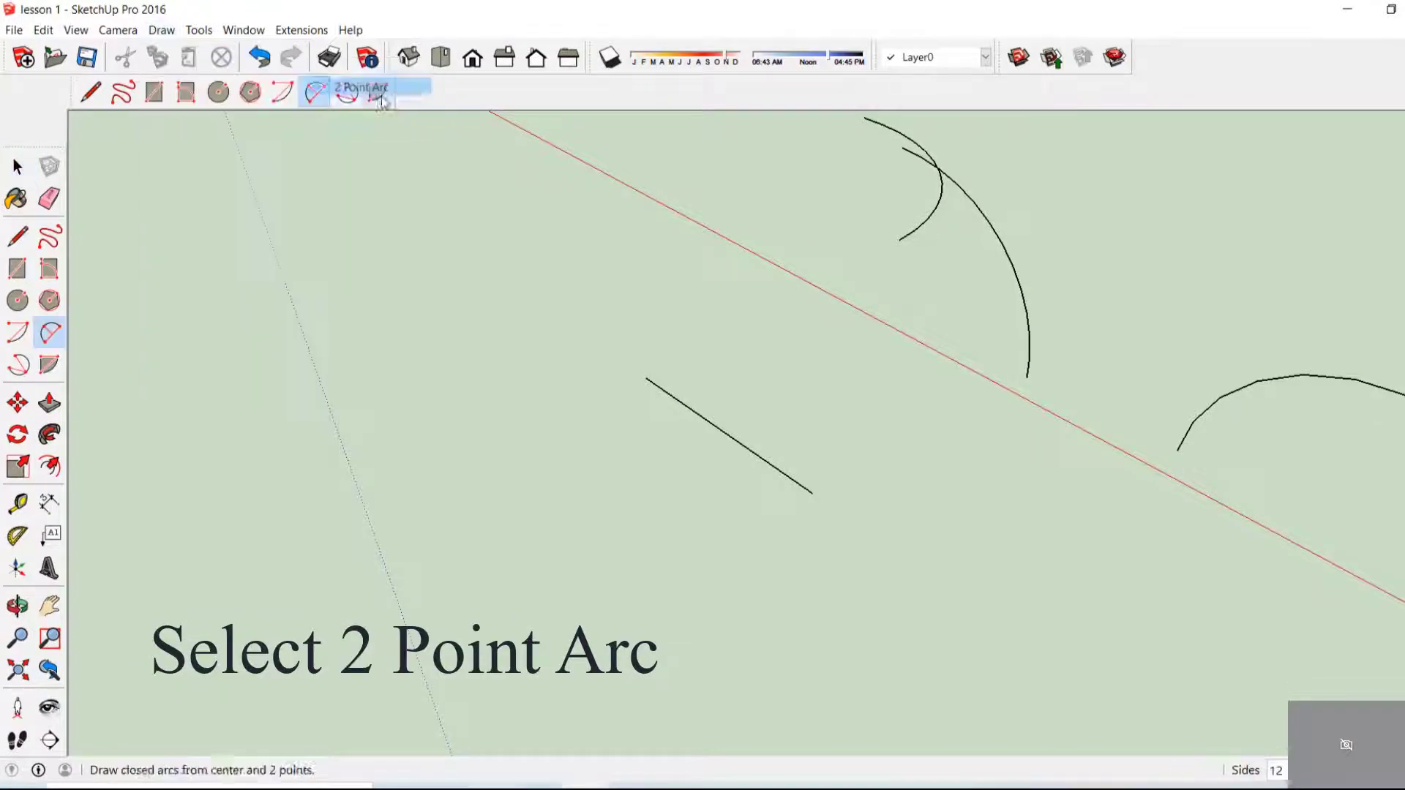
left_click(647, 378)
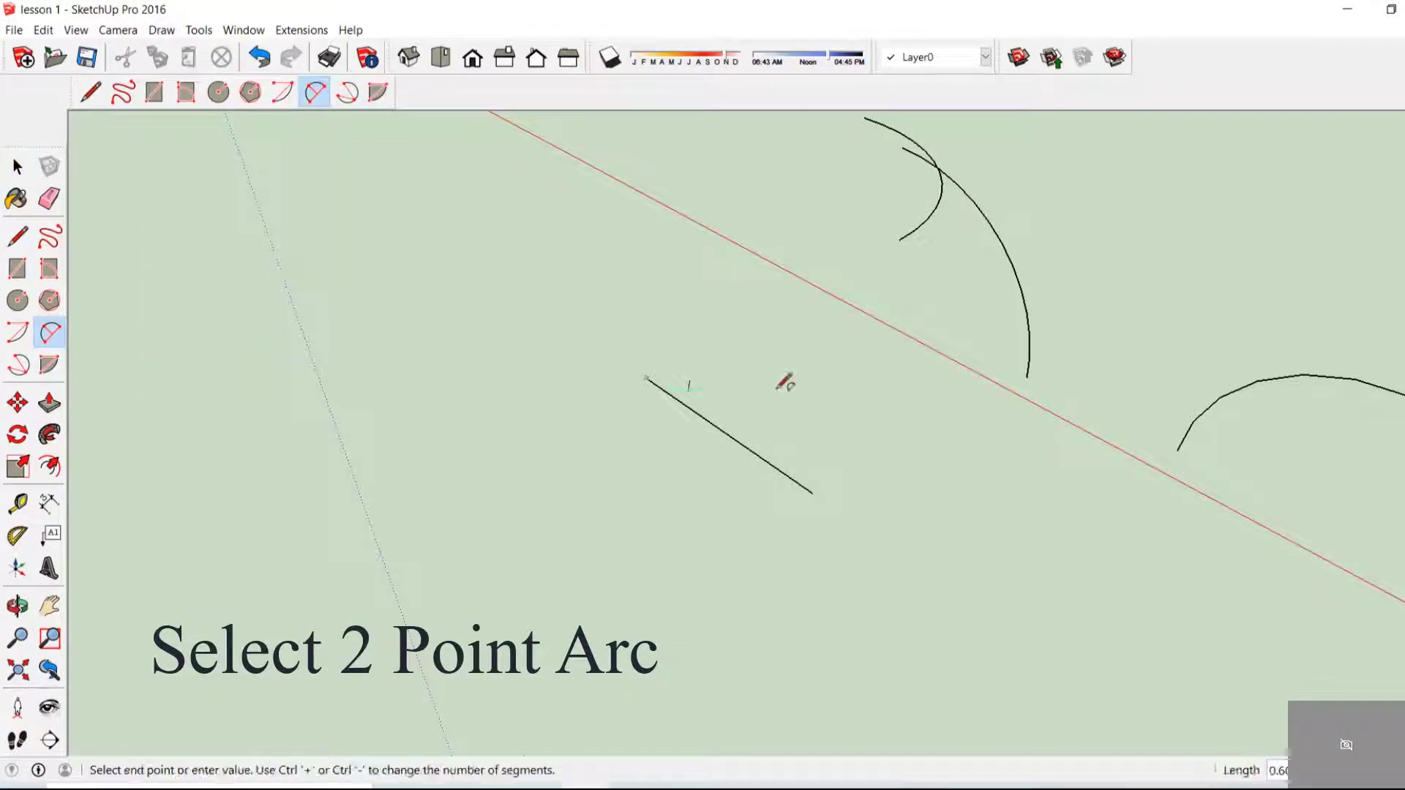
left_click(814, 492)
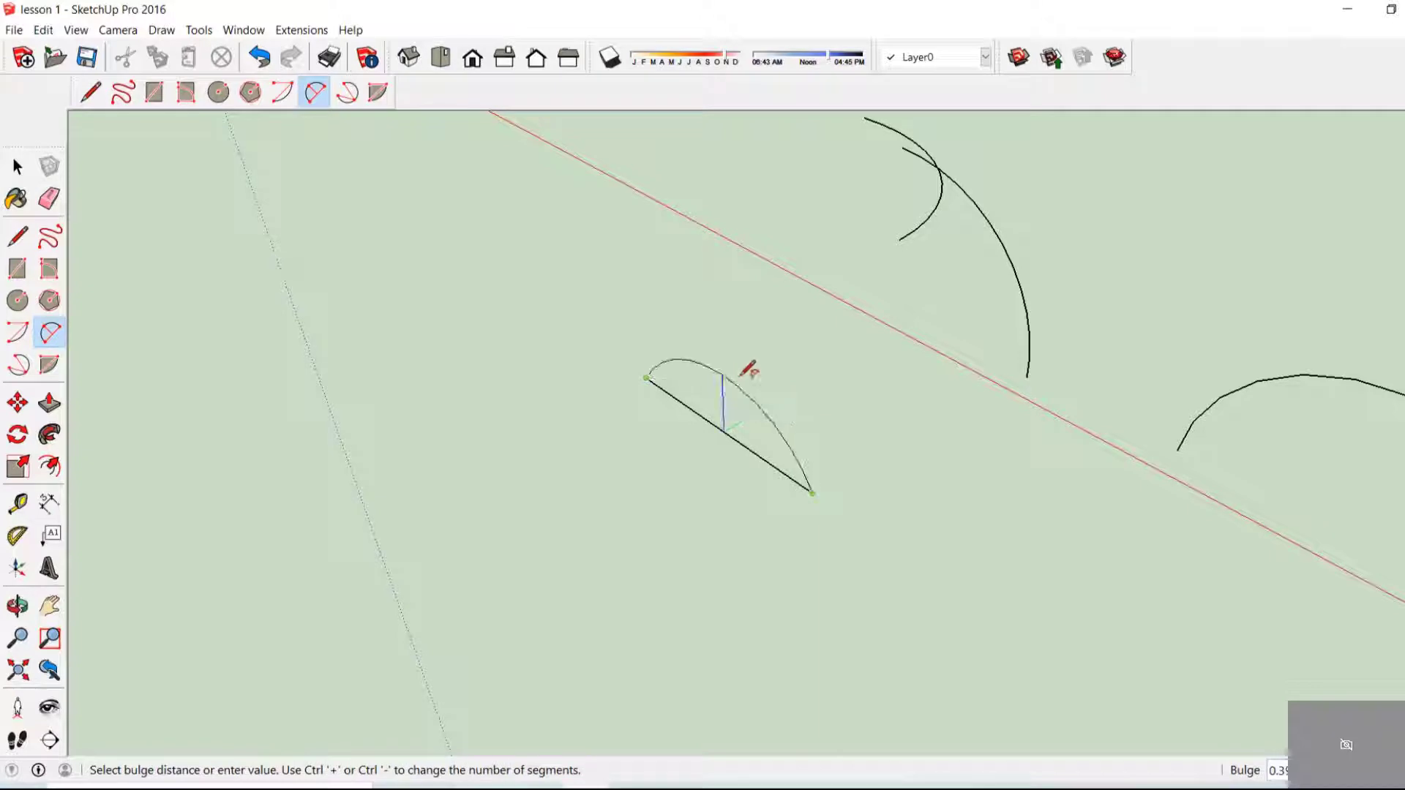
left_click(781, 395)
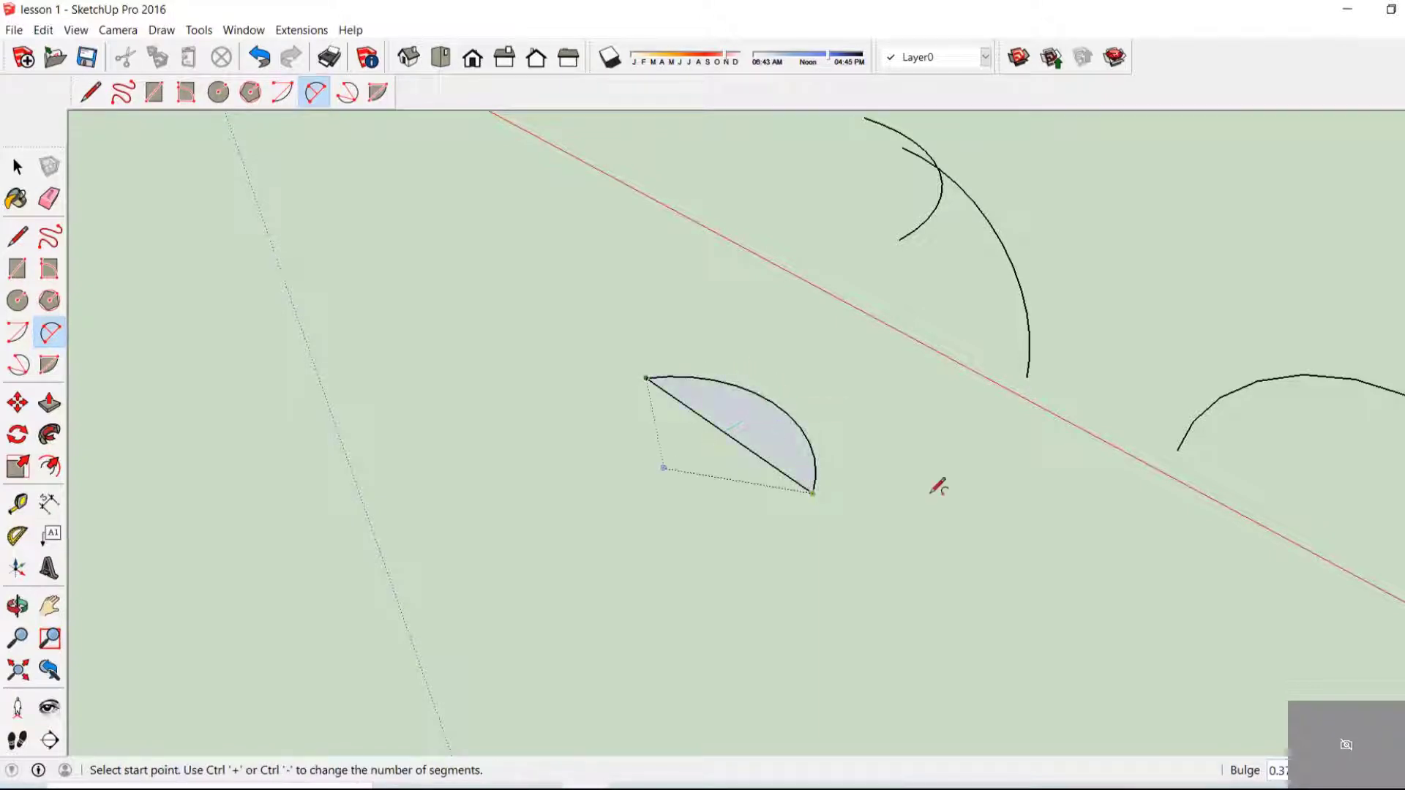
Draw a second 2 Point Arc between the same line endpoints, bulging upward to form an upright face
scroll(915, 488, "up", 3)
middle_click_drag(893, 493, 812, 428)
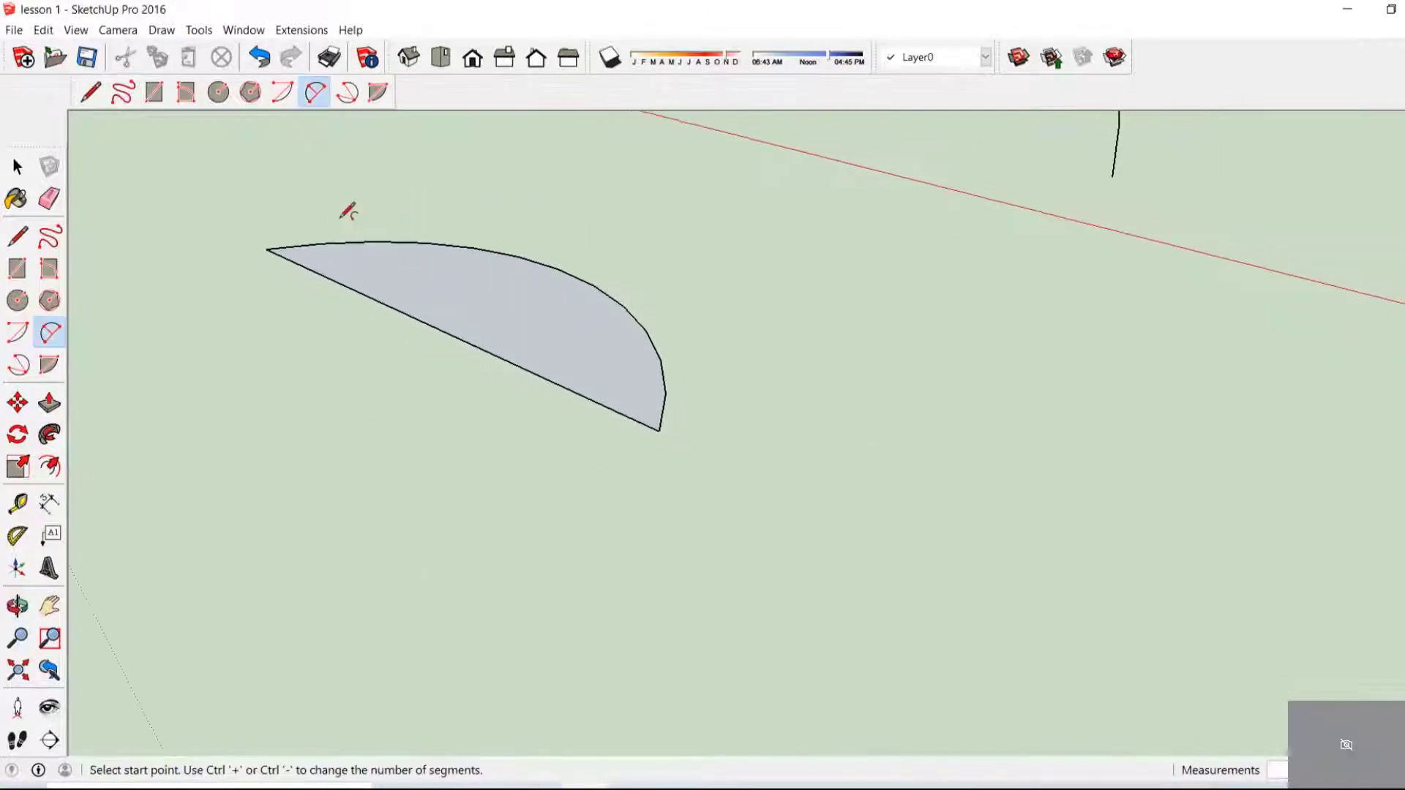
left_click(270, 249)
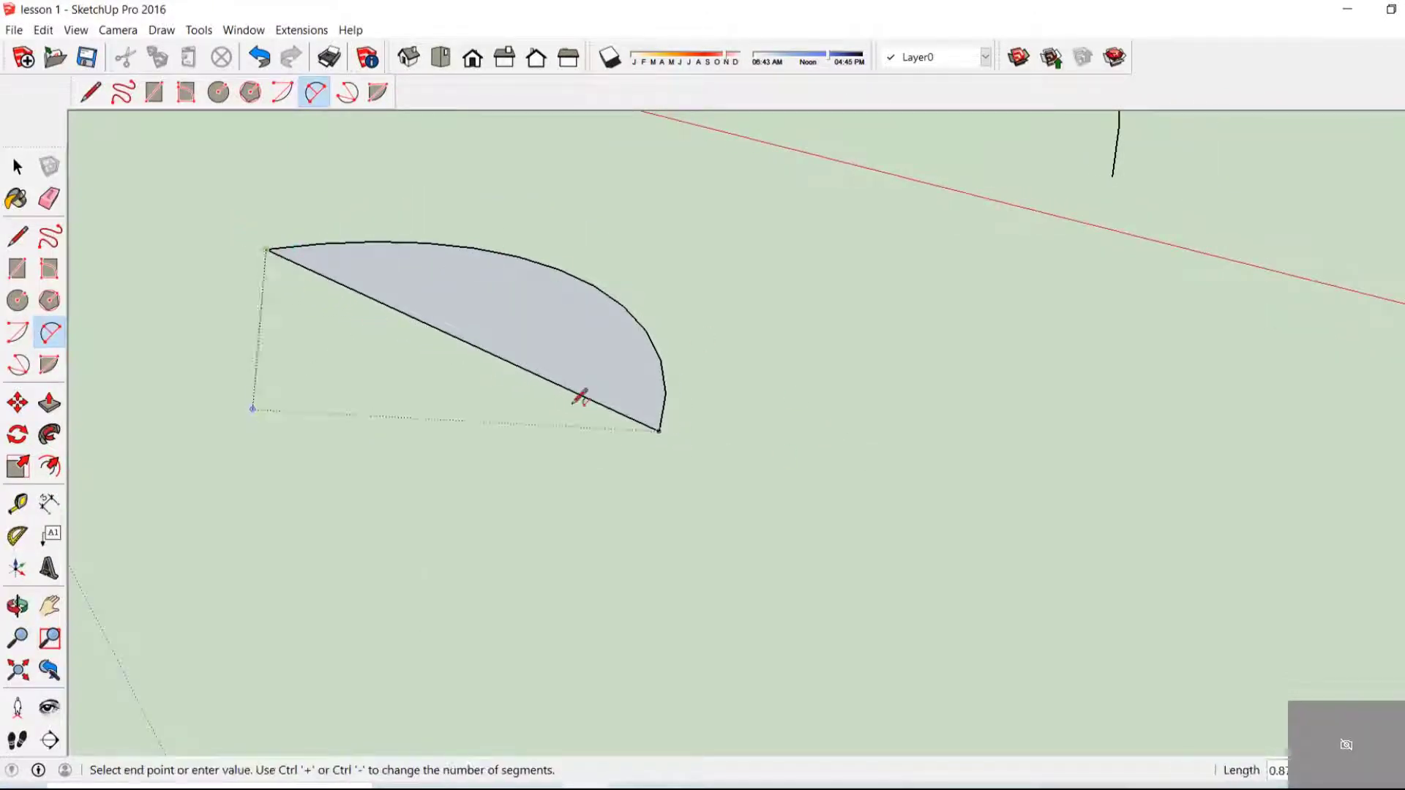
left_click(658, 430)
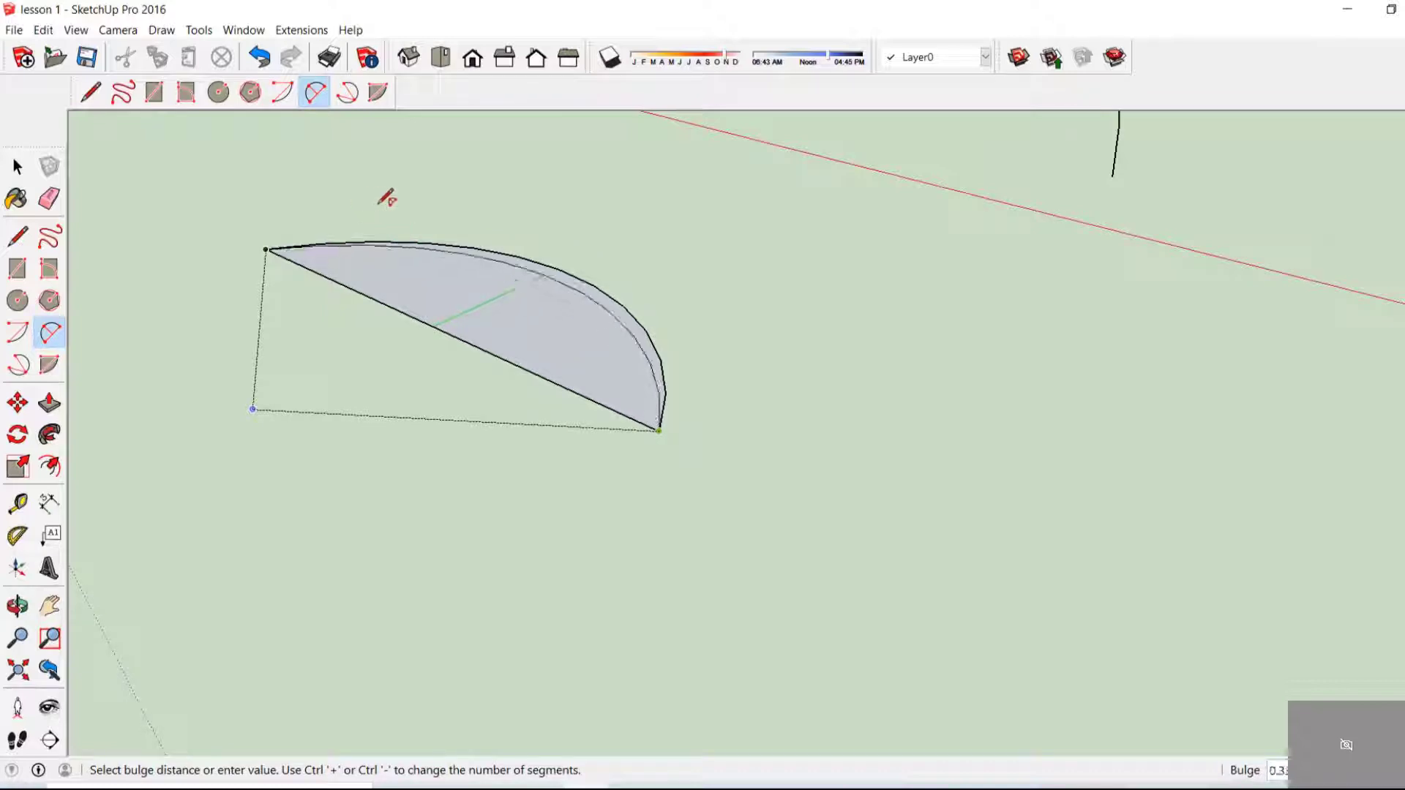
left_click(384, 144)
Draw a freestanding 2 Point Arc with a bulge of about 0.38 on the empty ground in front of the arc faces
middle_click_drag(833, 345, 735, 539)
left_click(769, 601)
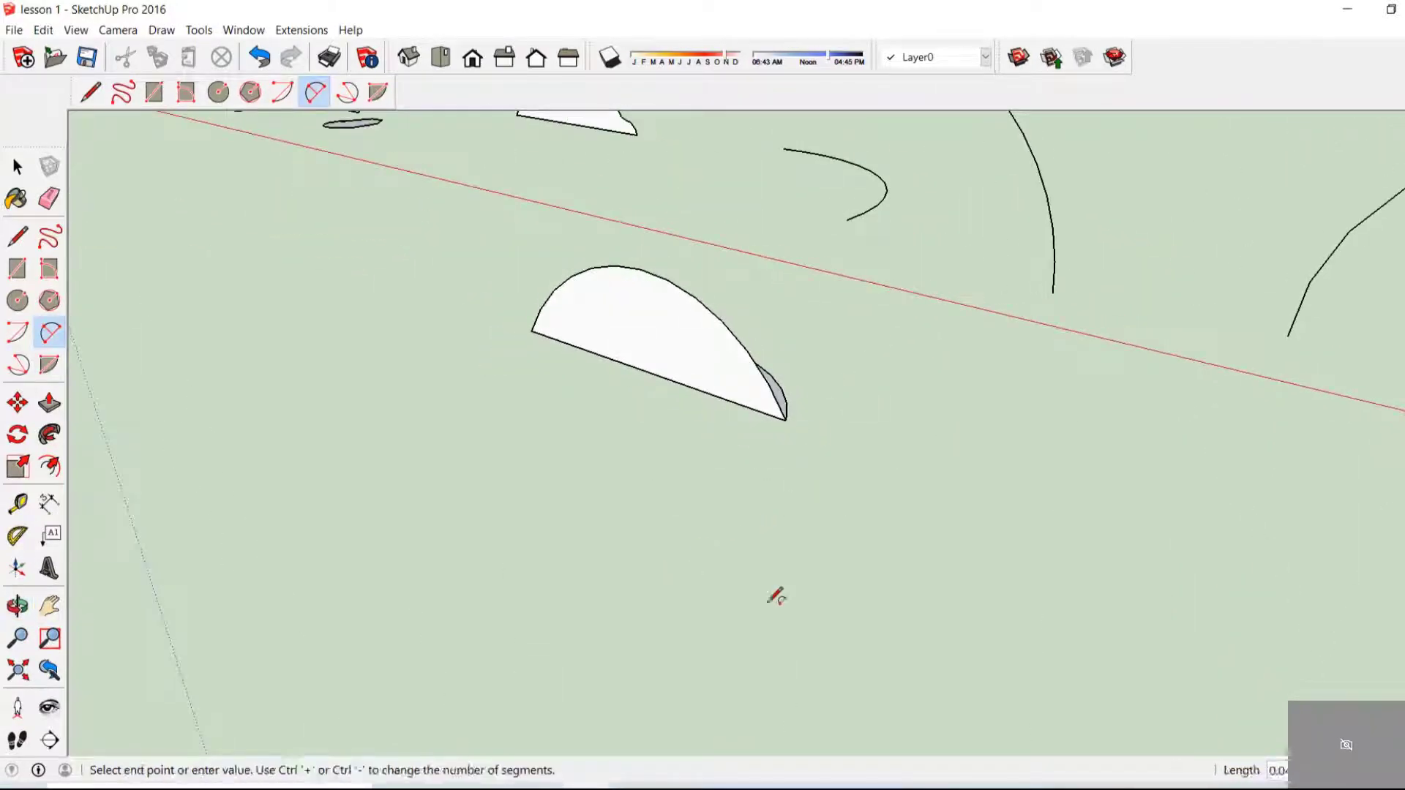
left_click(1094, 634)
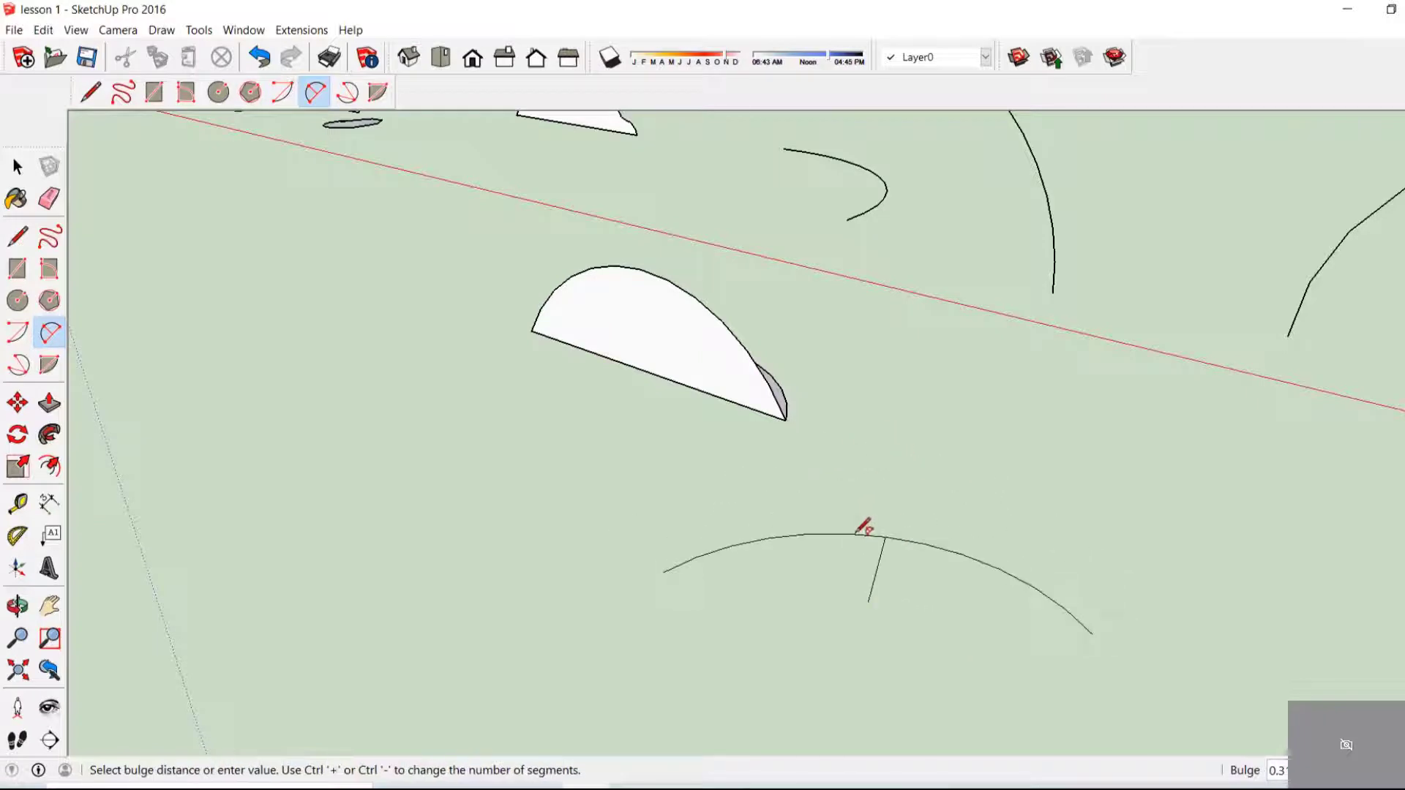
left_click(950, 538)
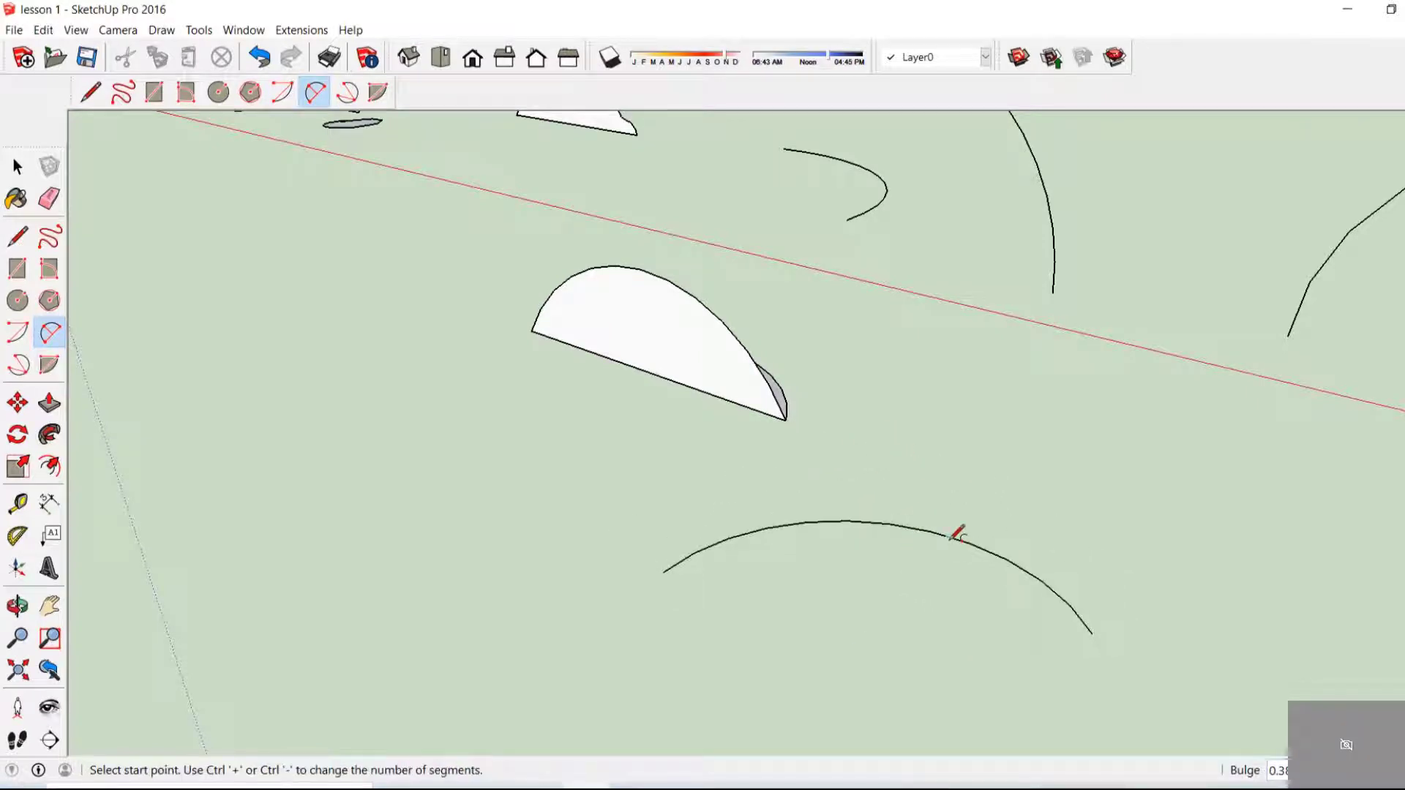
scroll(508, 359, "down", 3)
middle_click_drag(659, 486, 794, 472)
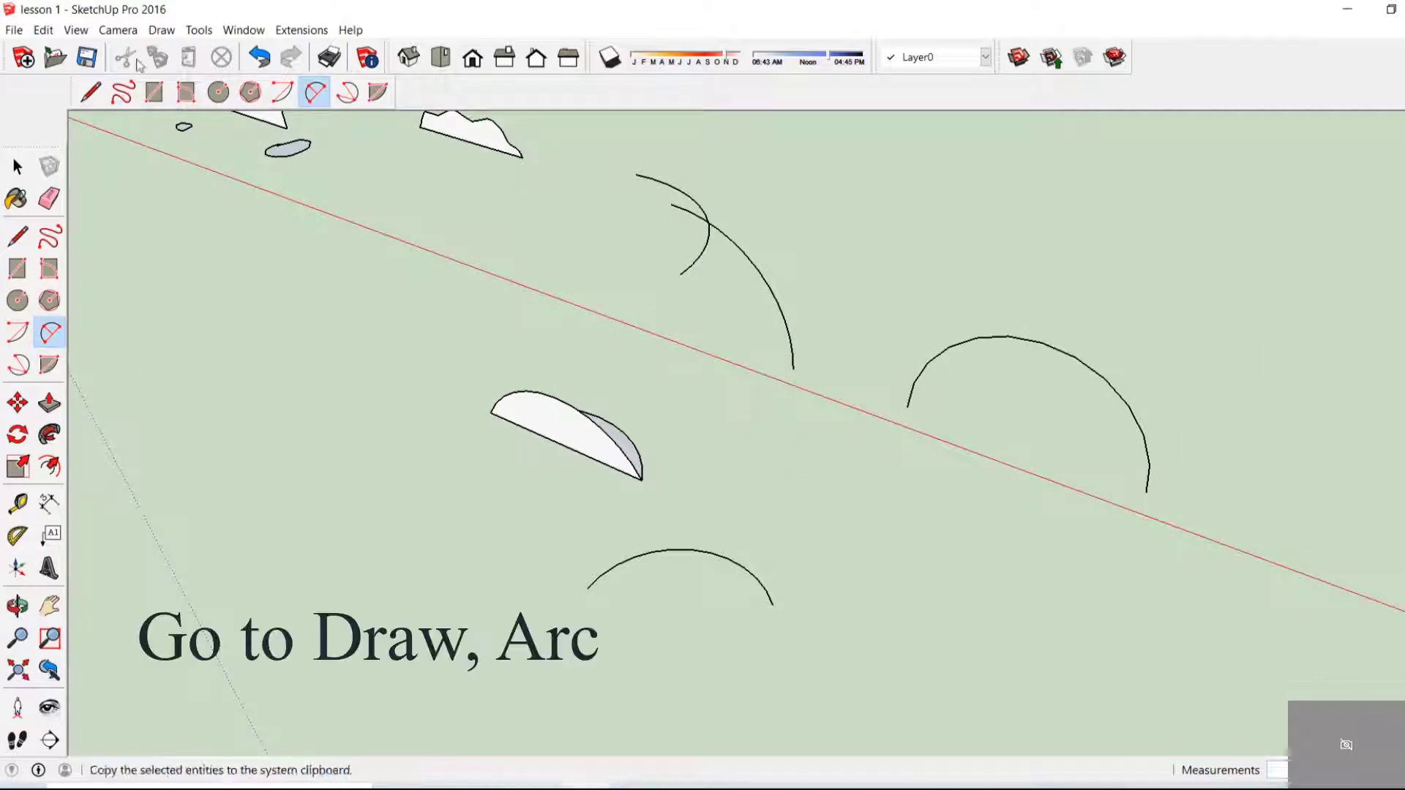
left_click(167, 32)
mouse_move(219, 68)
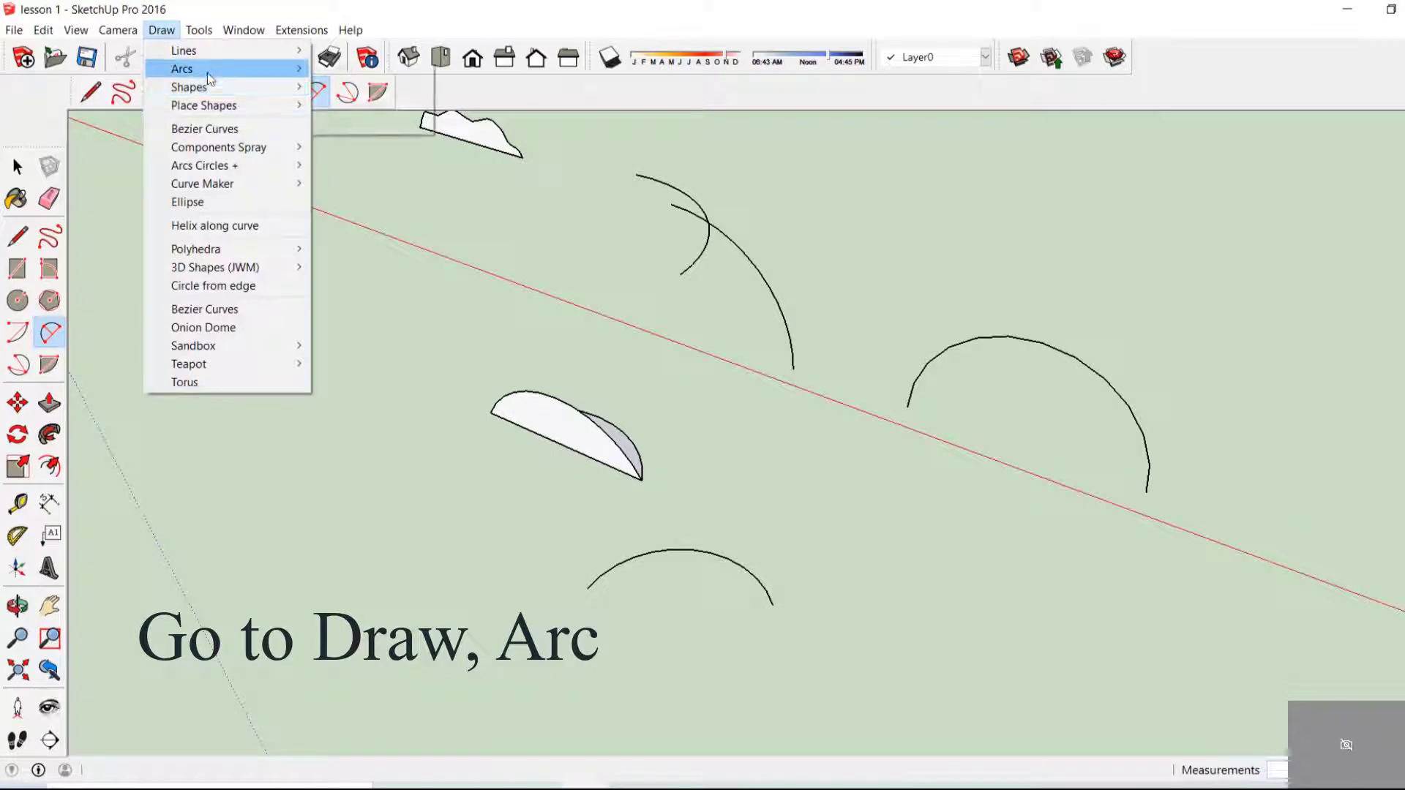
left_click(351, 106)
scroll(195, 163, "down", 4)
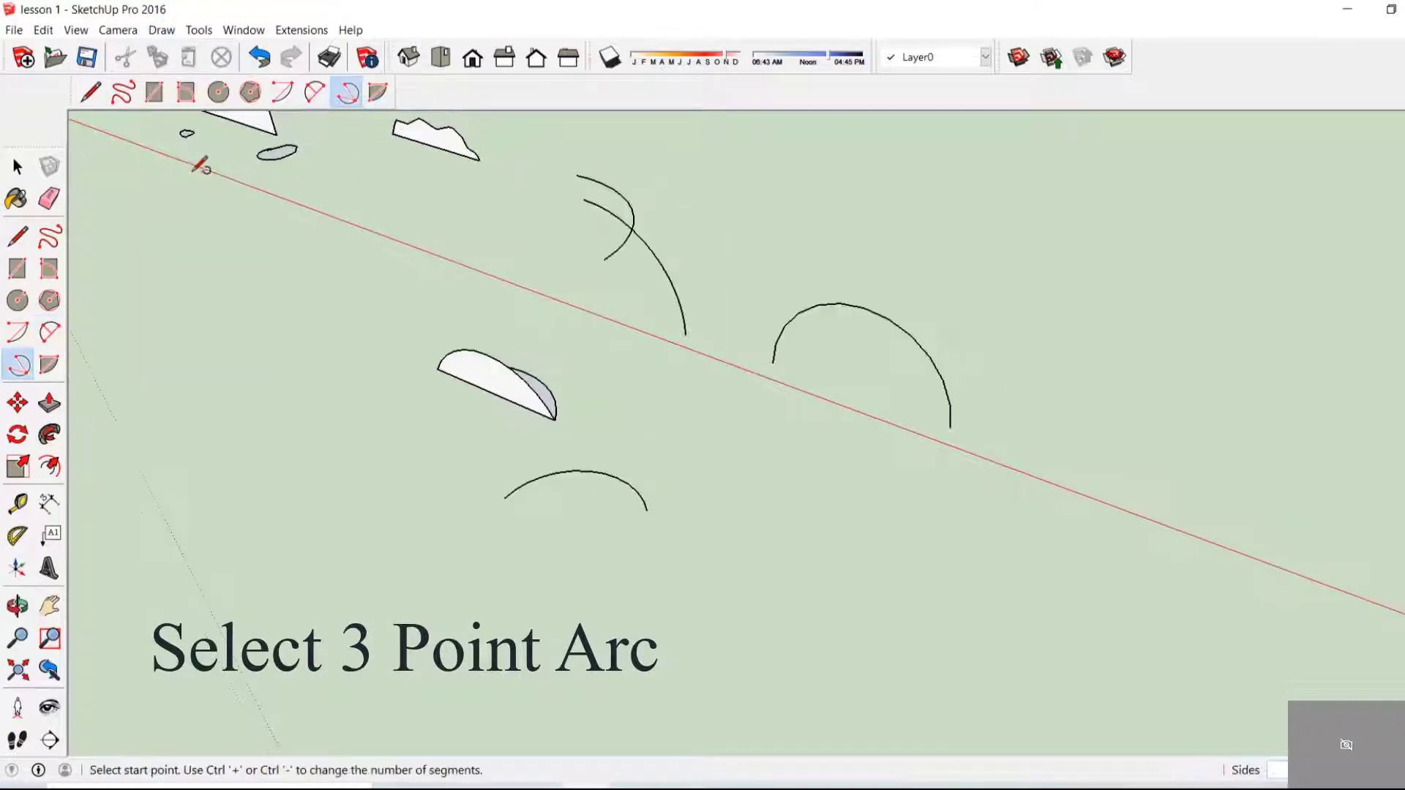
Draw a straight line parallel to the red axis on an empty area of the ground
left_click(30, 240)
mouse_move(672, 392)
middle_mouse_down()
mouse_move(361, 234)
mouse_move(705, 534)
mouse_move(656, 476)
mouse_move(744, 515)
middle_mouse_up()
left_click(452, 332)
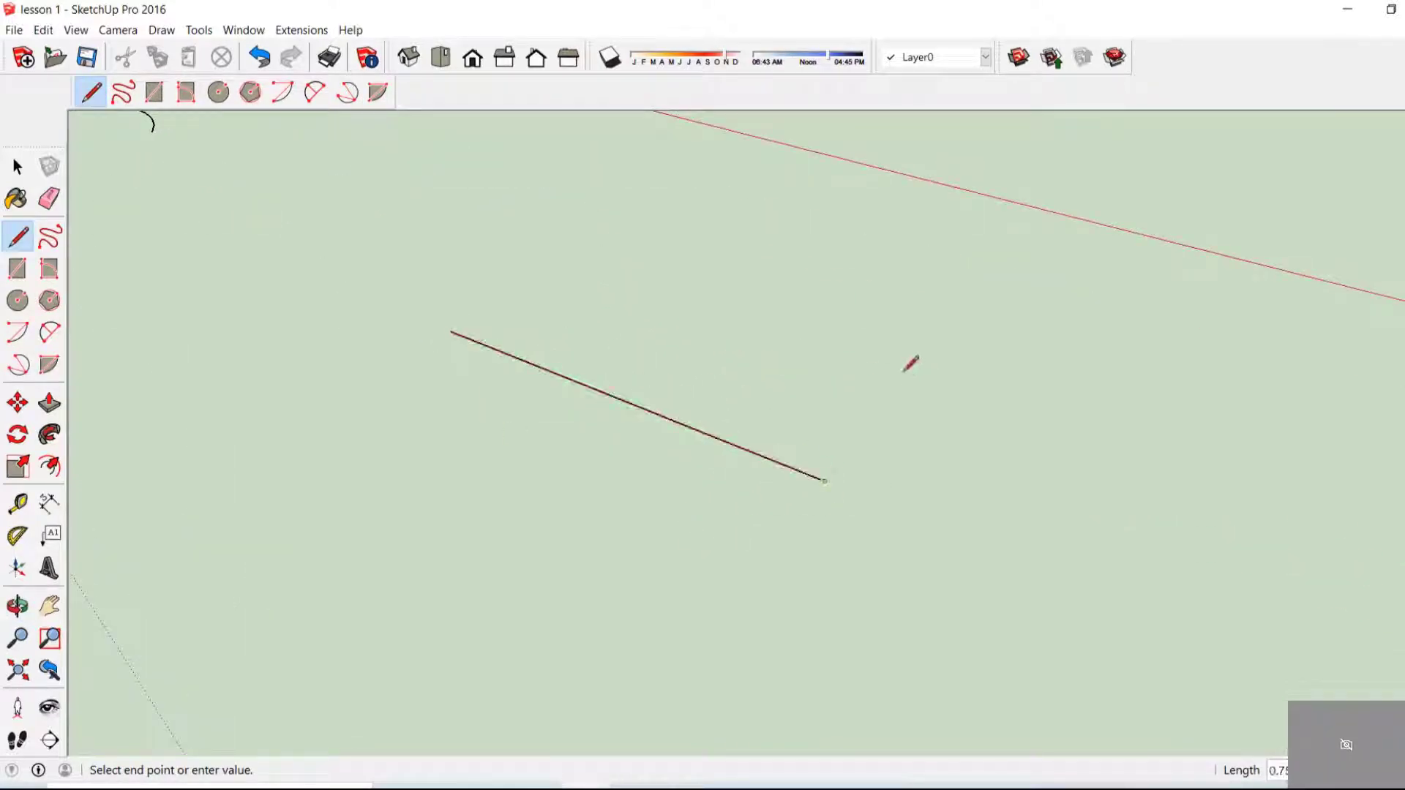
key("space")
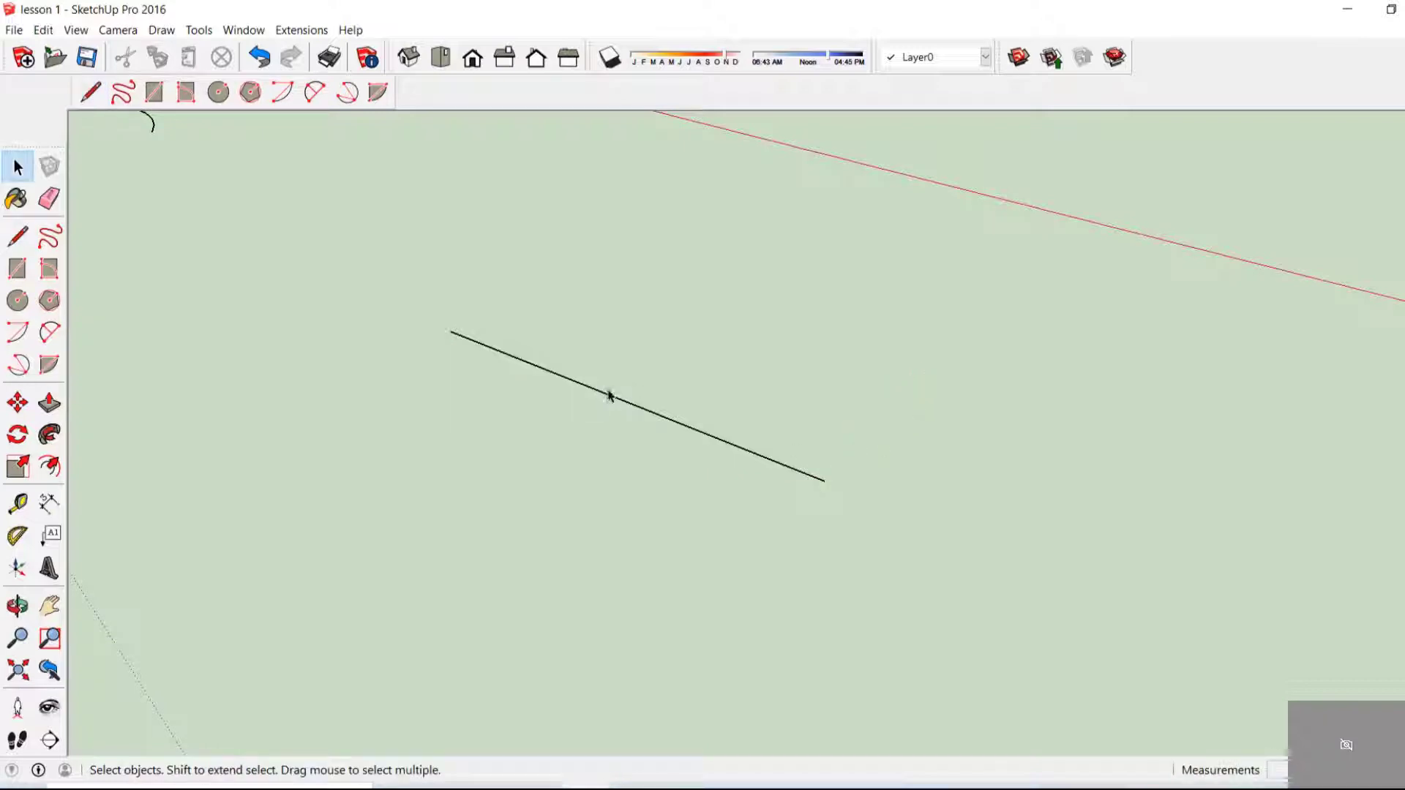
From the middle of the new line, draw two opposite lines along the green axis and one line straight up along the blue axis
key("l")
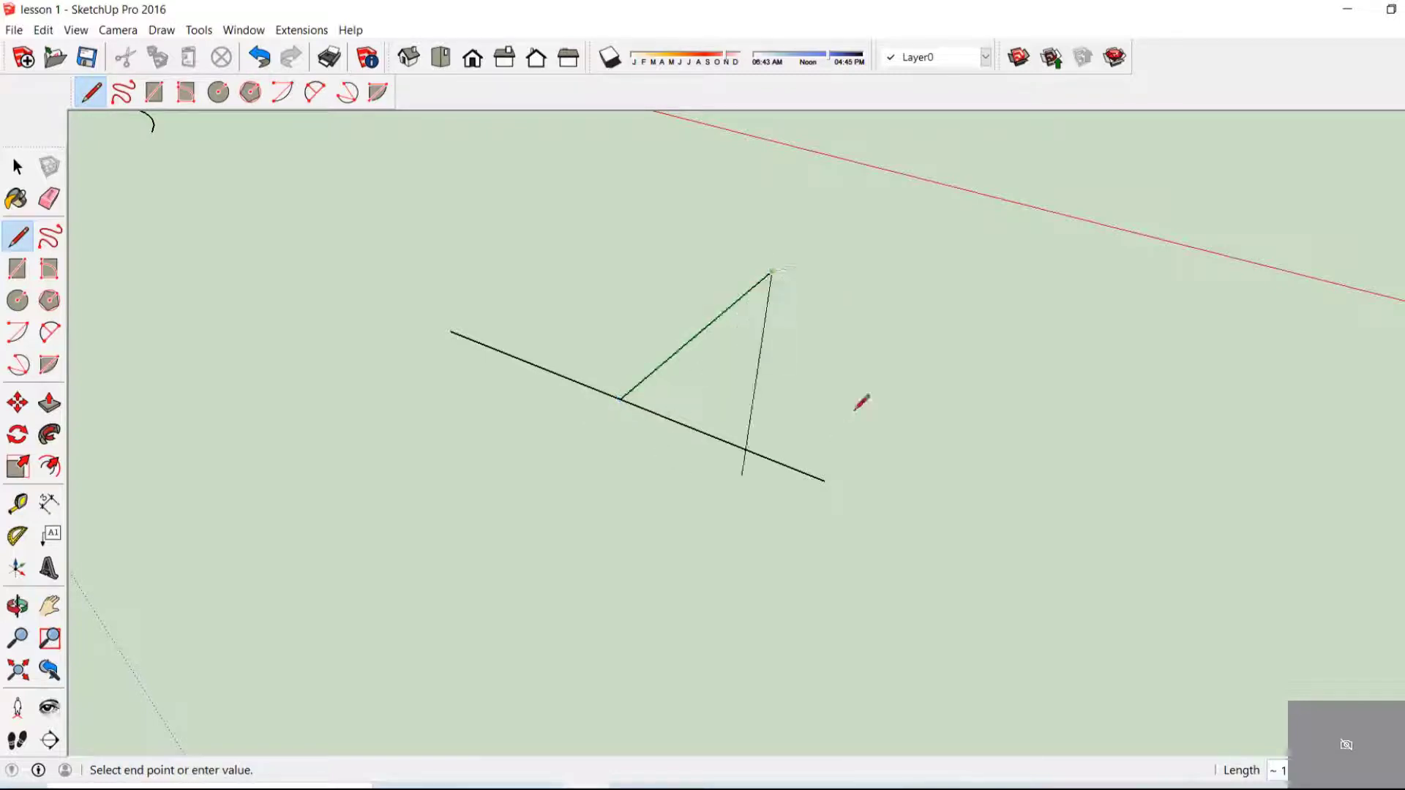
key("space")
middle_click_drag(775, 410, 598, 394)
key("l")
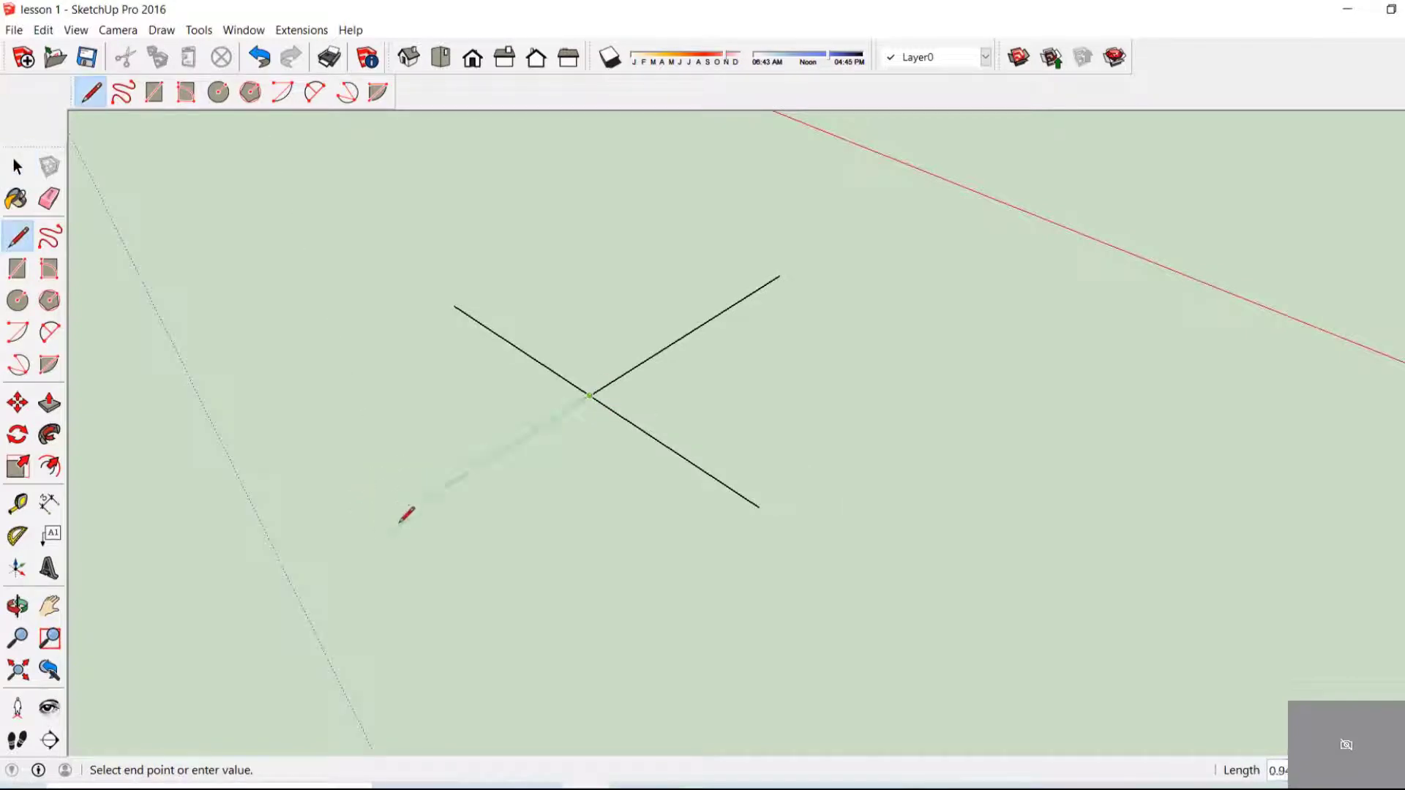
key("space")
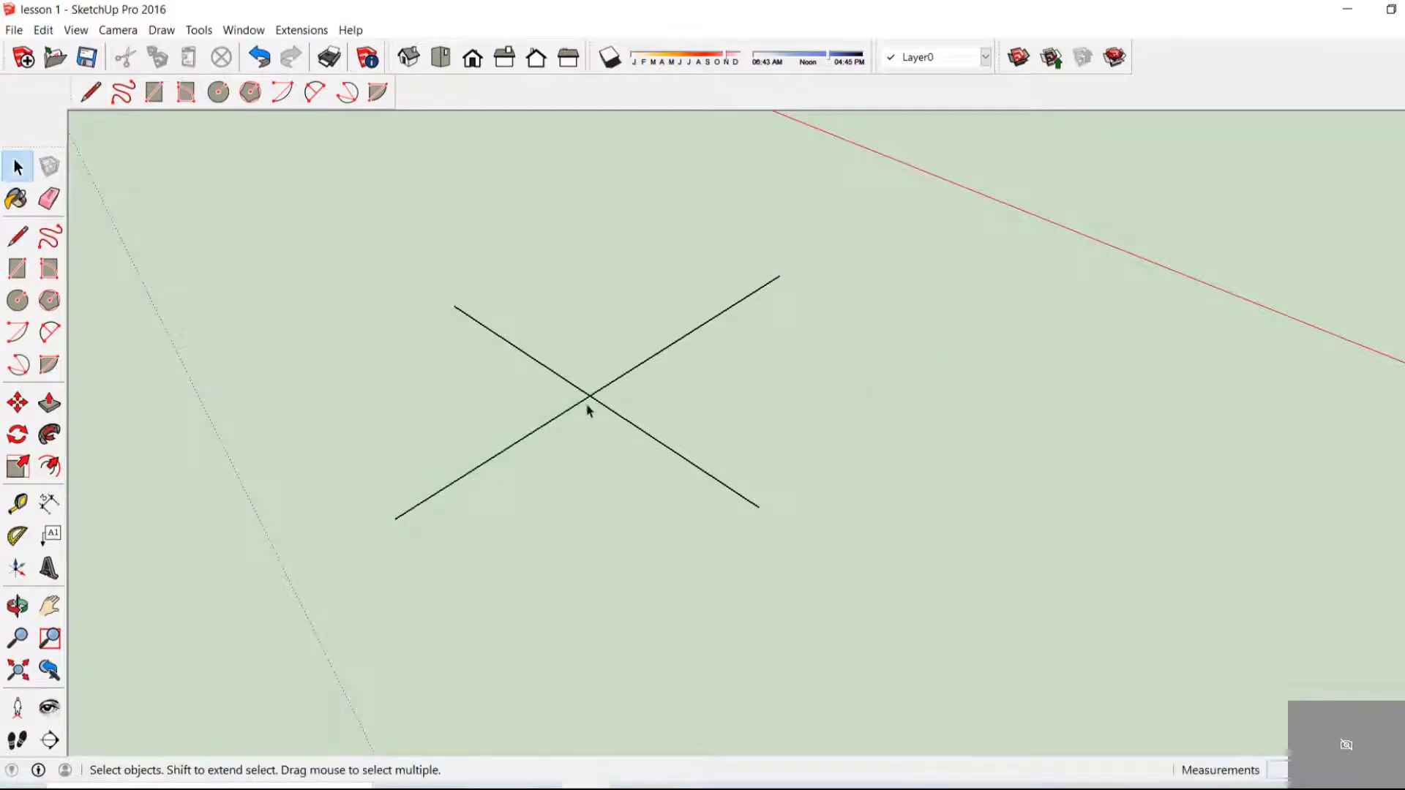
key("l")
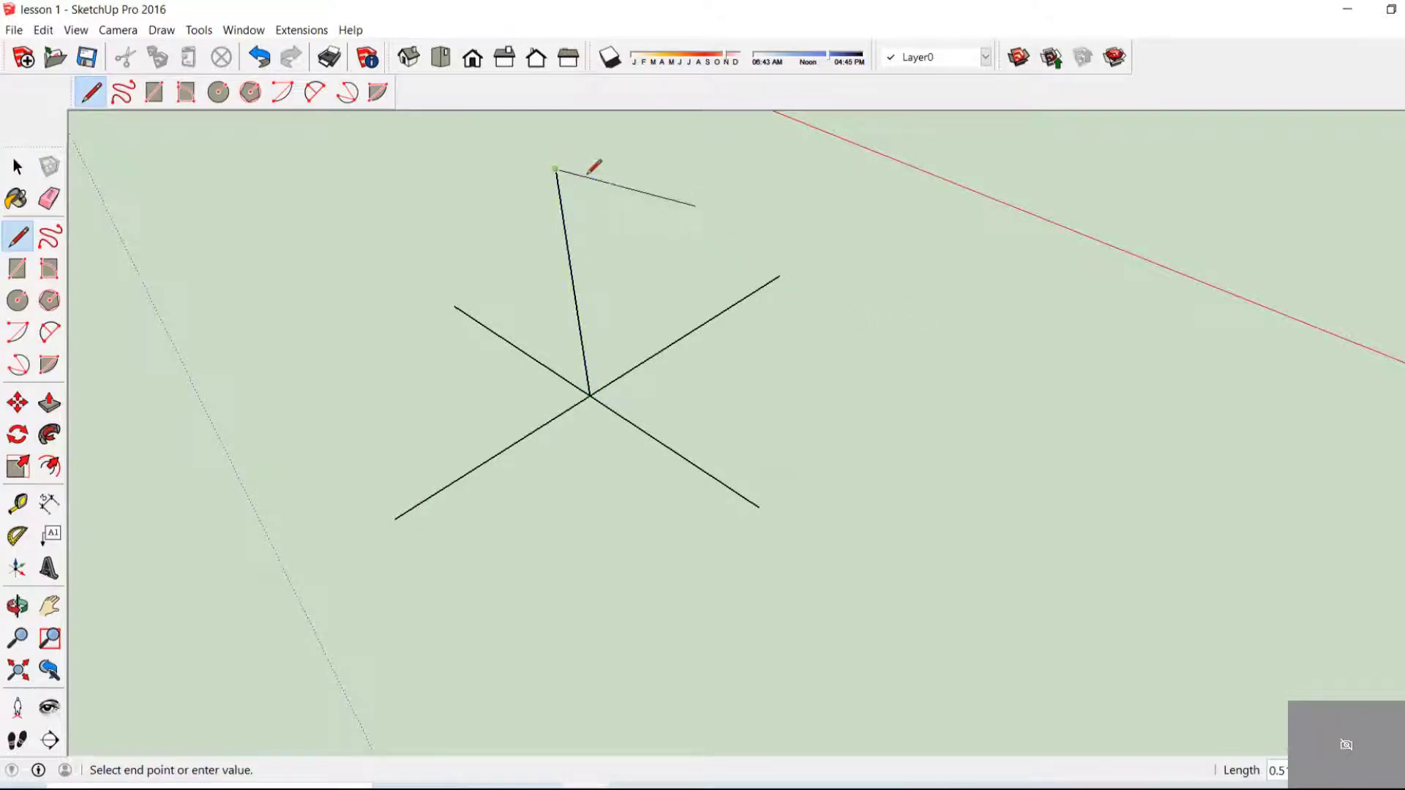
key("space")
Draw a 3 Point Arc on the ground from one end of the red-direction line through the far green-direction line's end to its other end
left_click(175, 32)
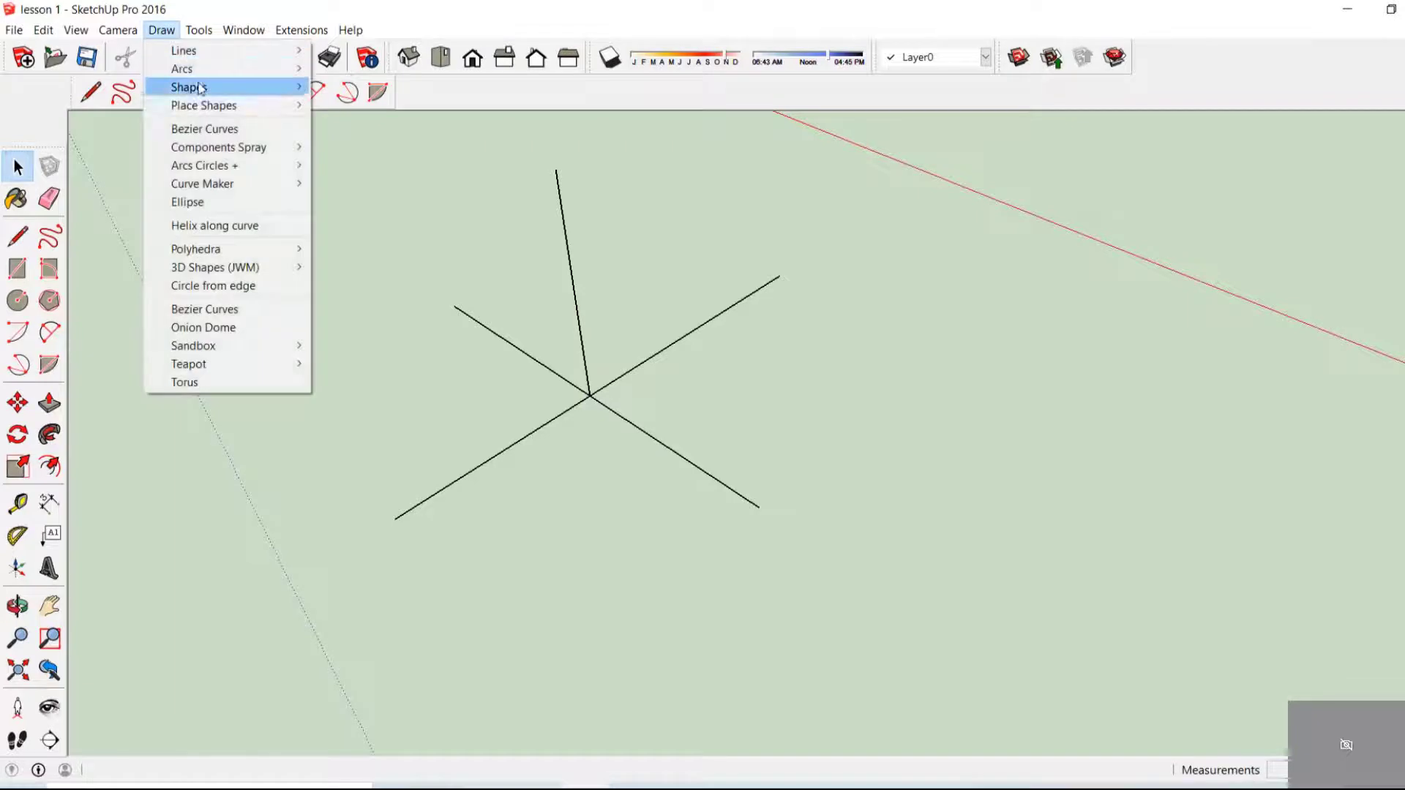
mouse_move(220, 69)
left_click(373, 106)
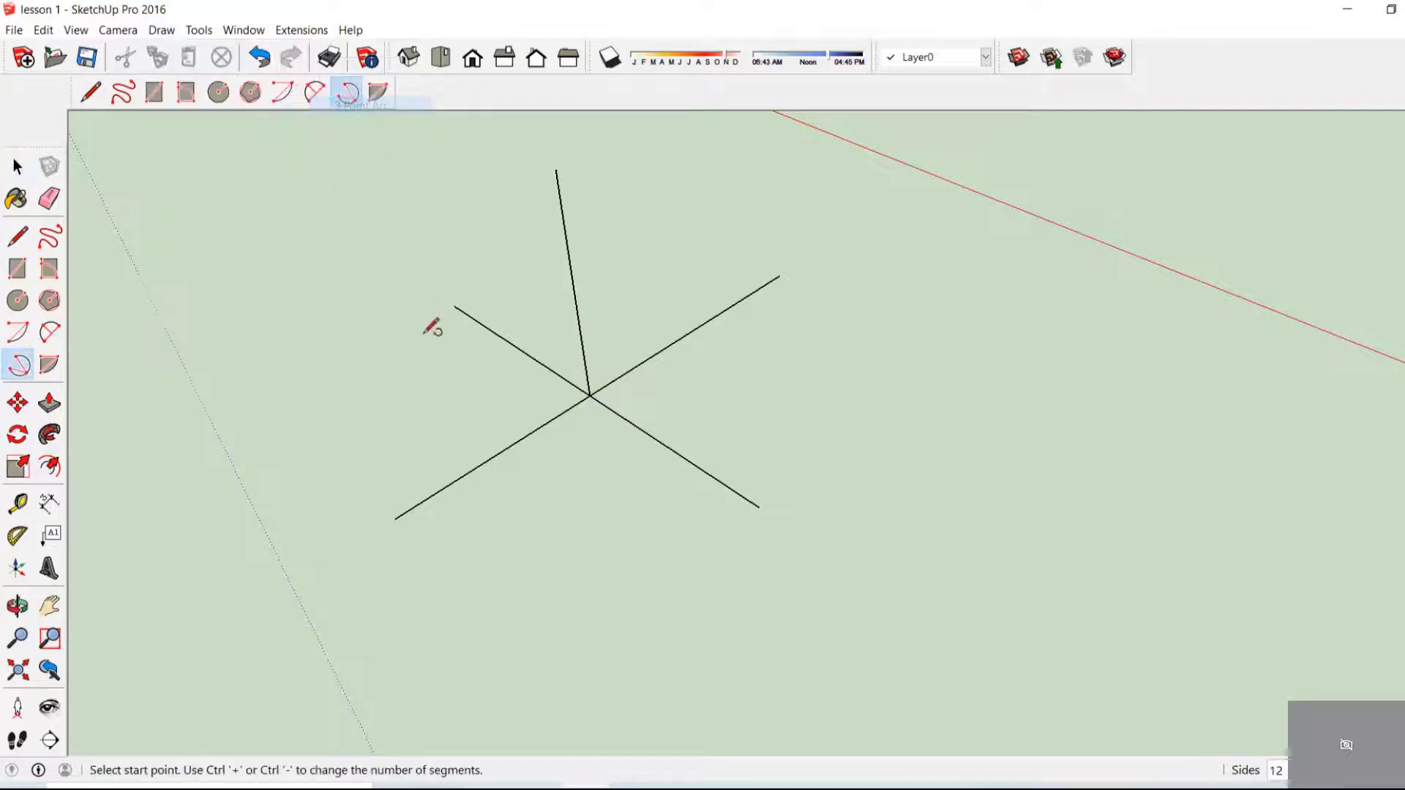
left_click(455, 306)
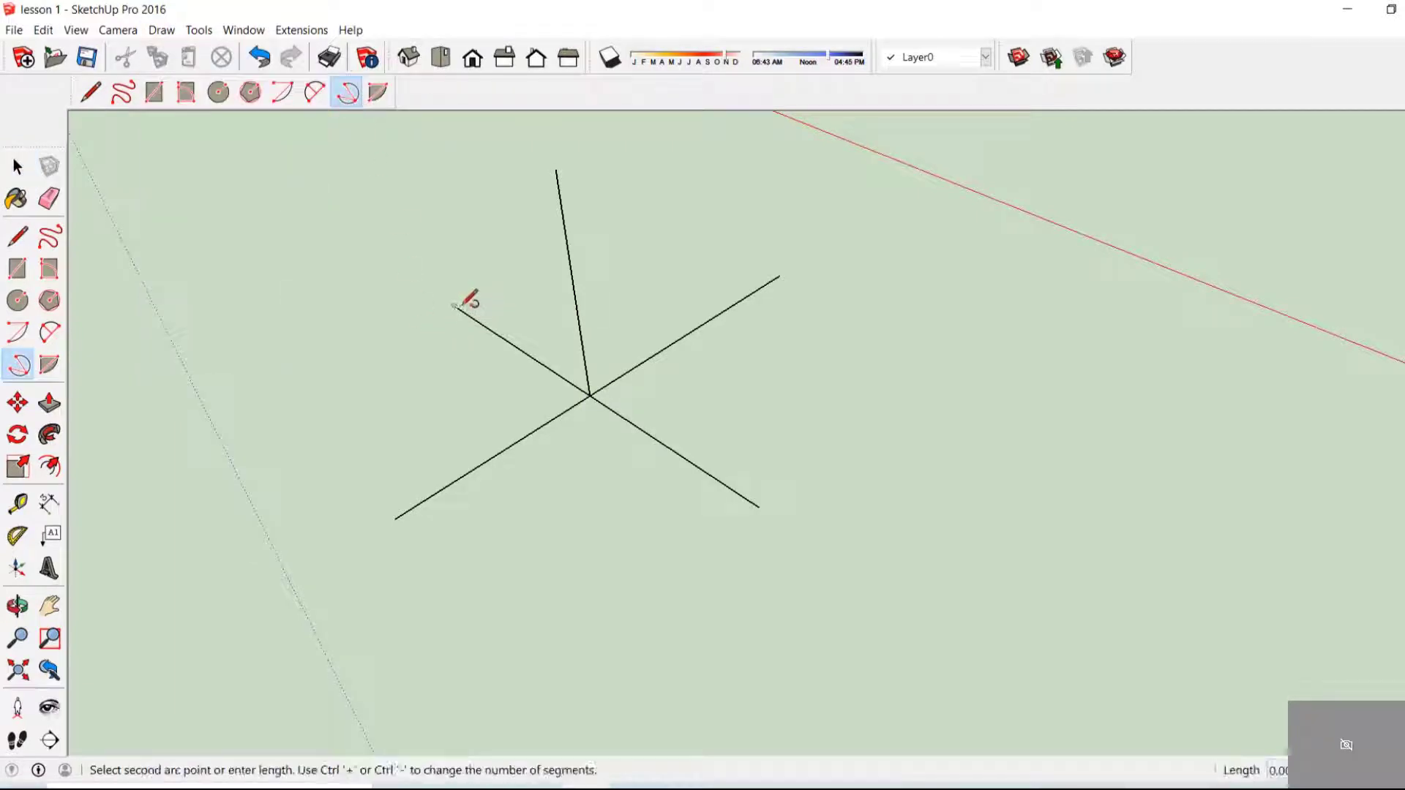
left_click(781, 275)
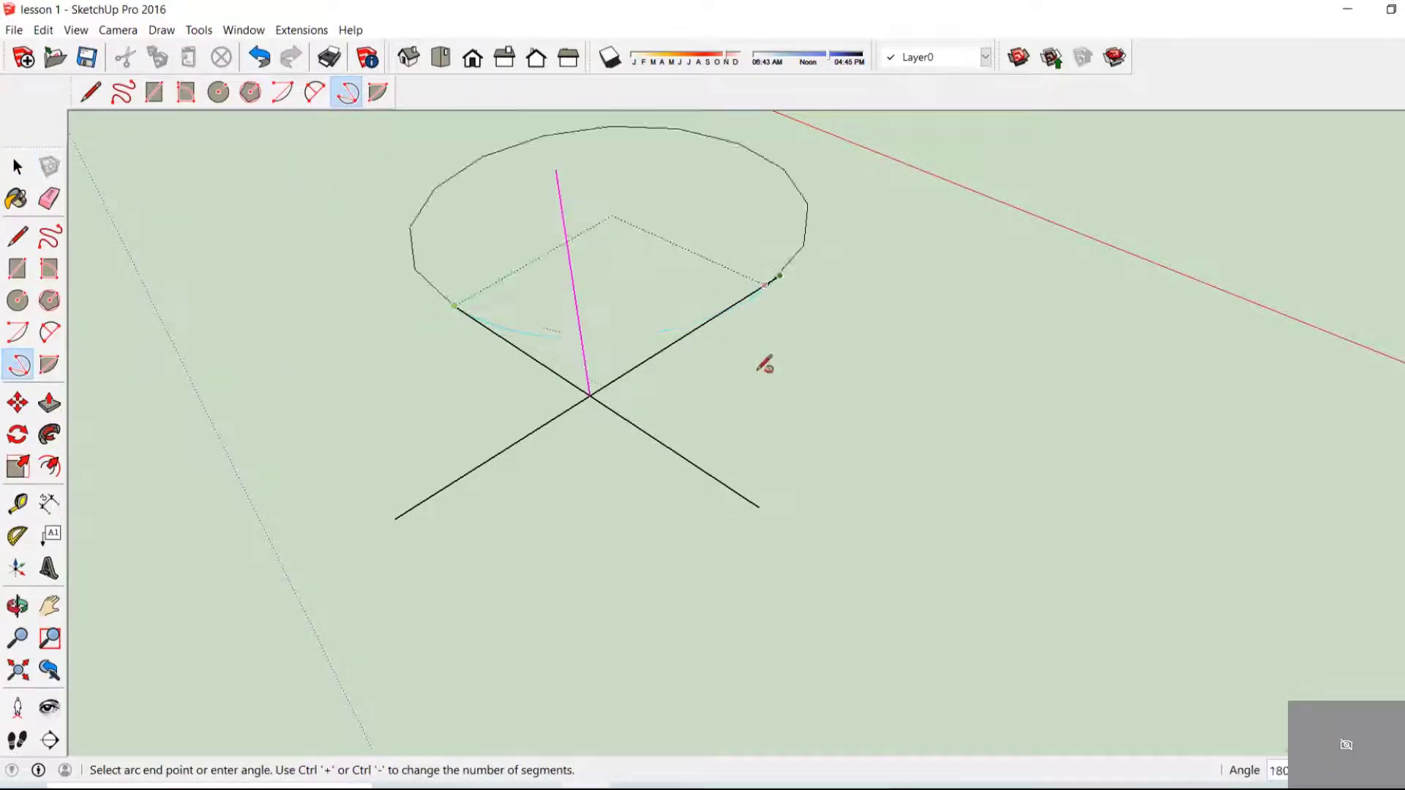
left_click(759, 505)
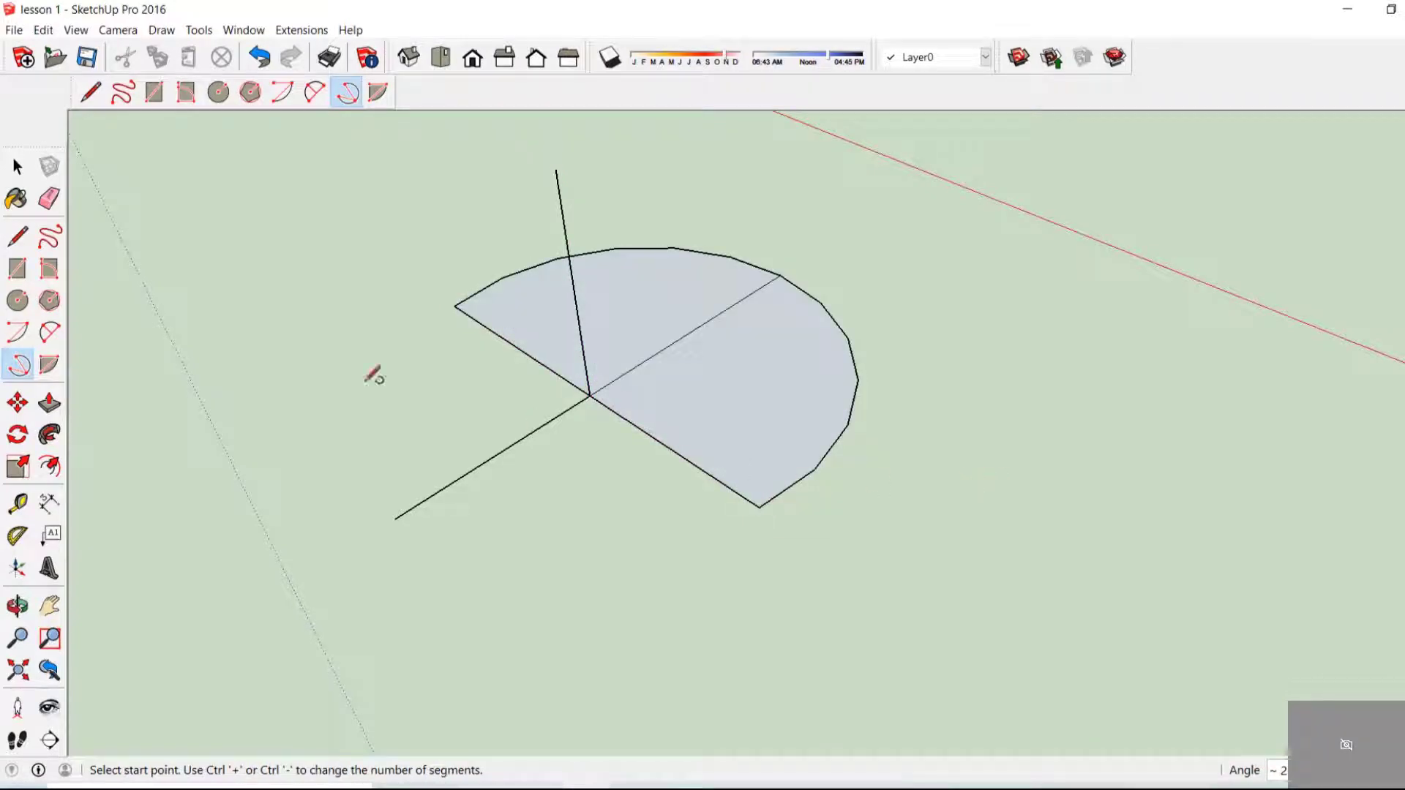
Draw a second 3 Point Arc through the near green-direction line's end to close the other half of the ground circle
left_click(456, 306)
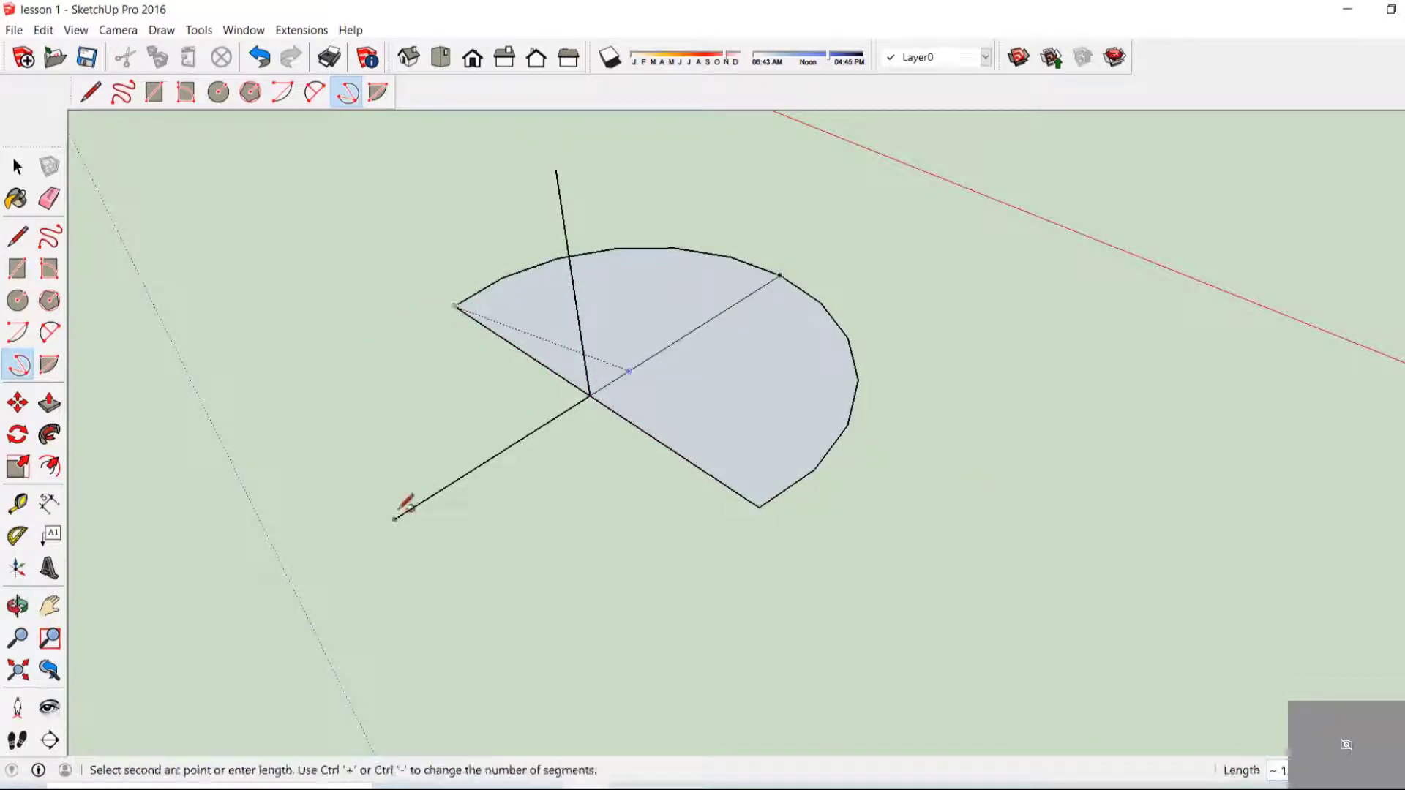
left_click(396, 519)
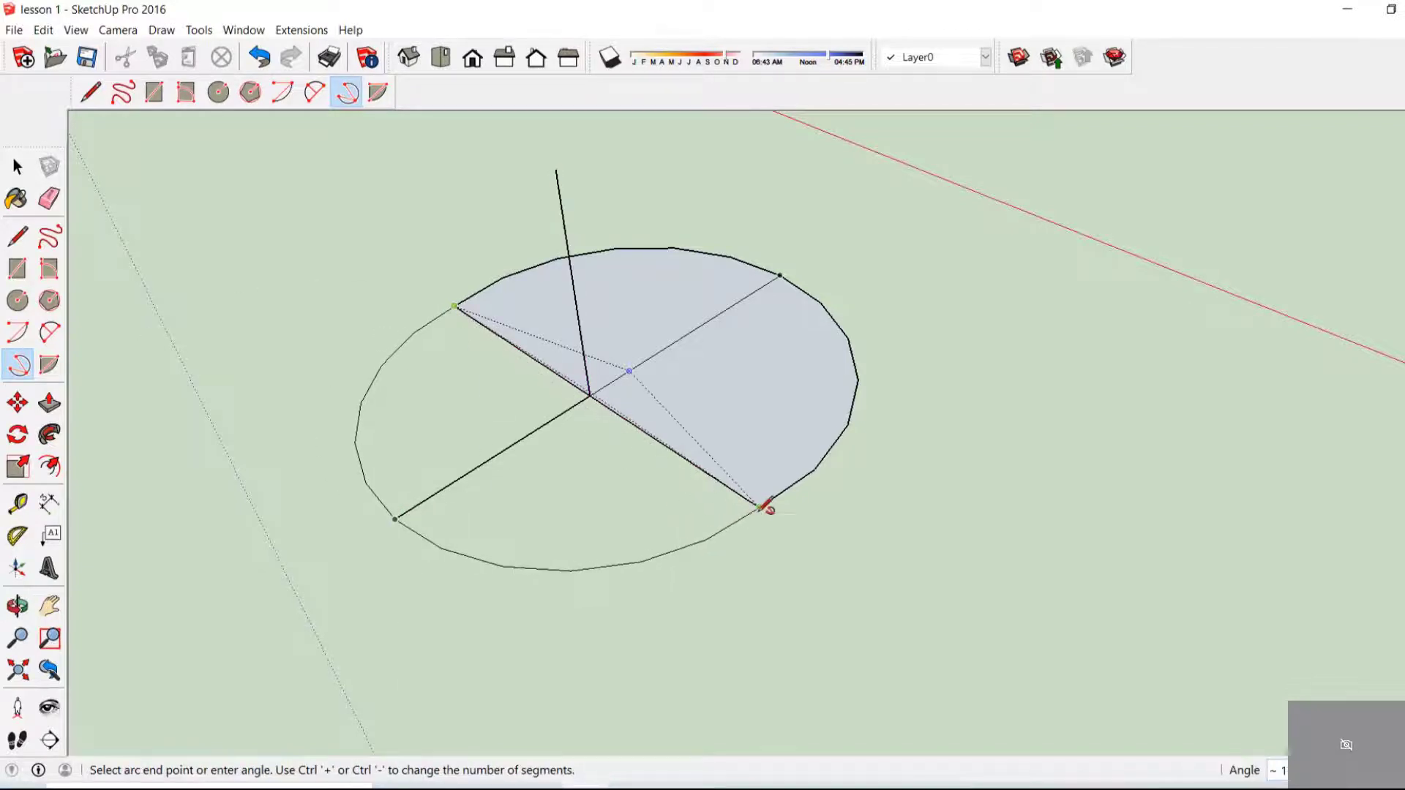
left_click(759, 505)
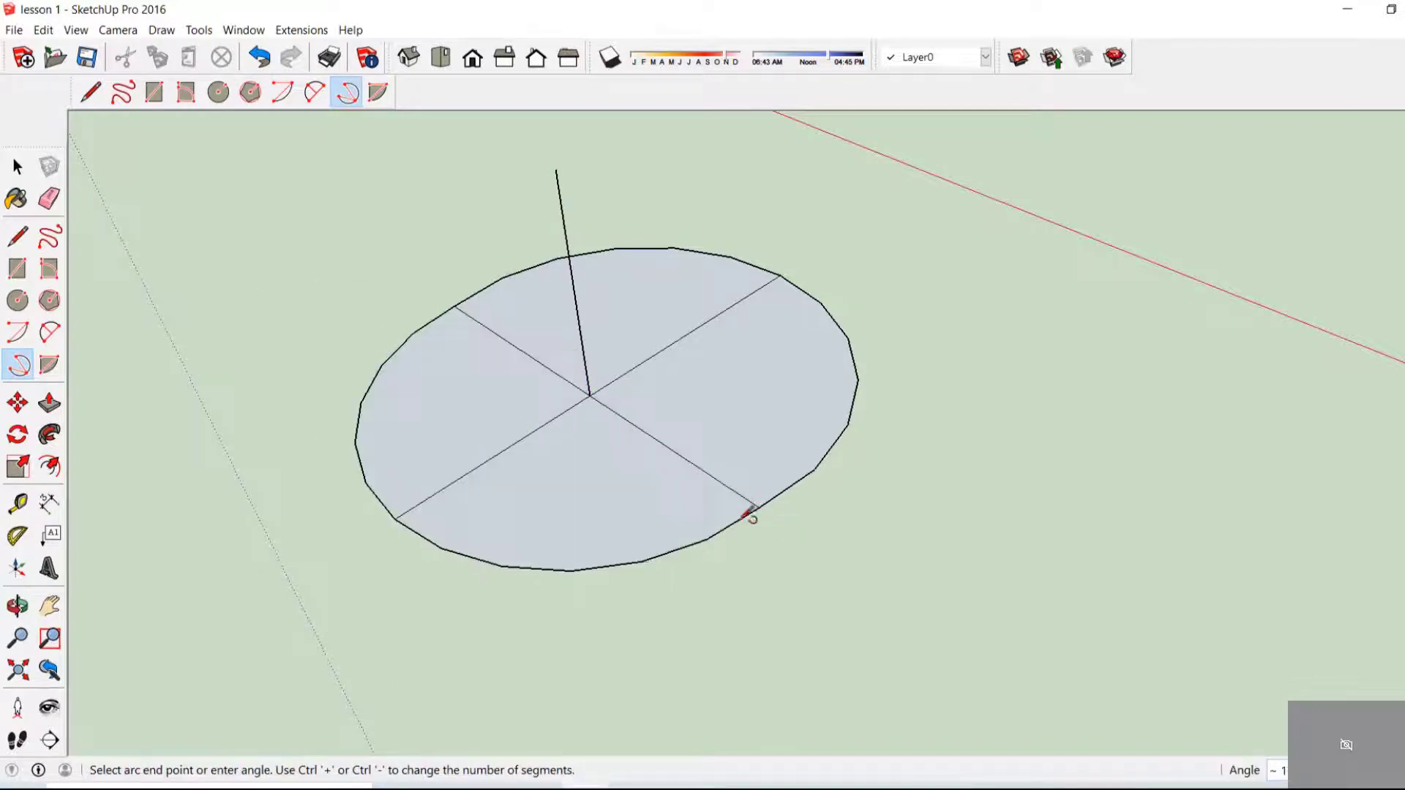
Draw an upright 3 Point Arc between the red-direction line's ends, passing through the top of the vertical line
left_click(468, 301)
left_click(556, 168)
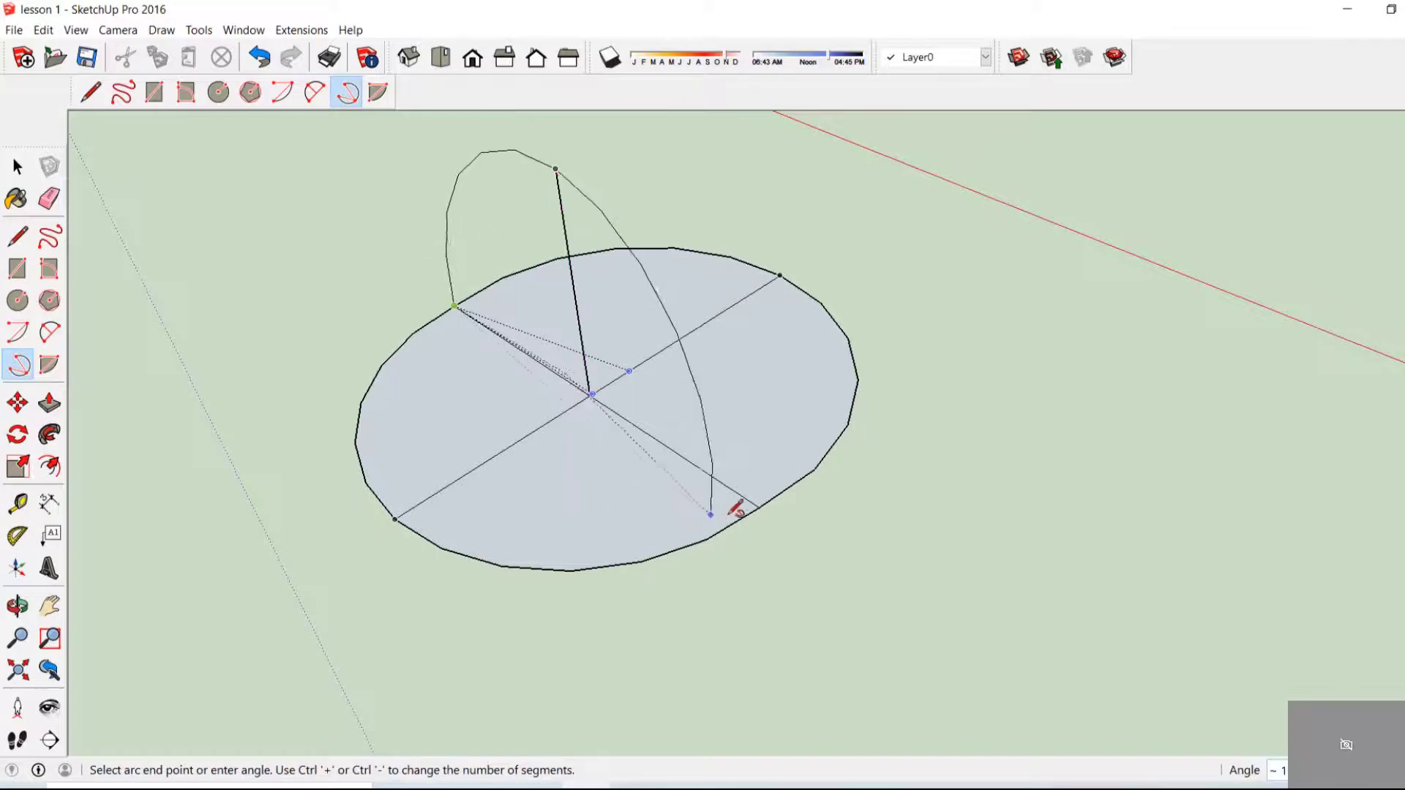
left_click(760, 506)
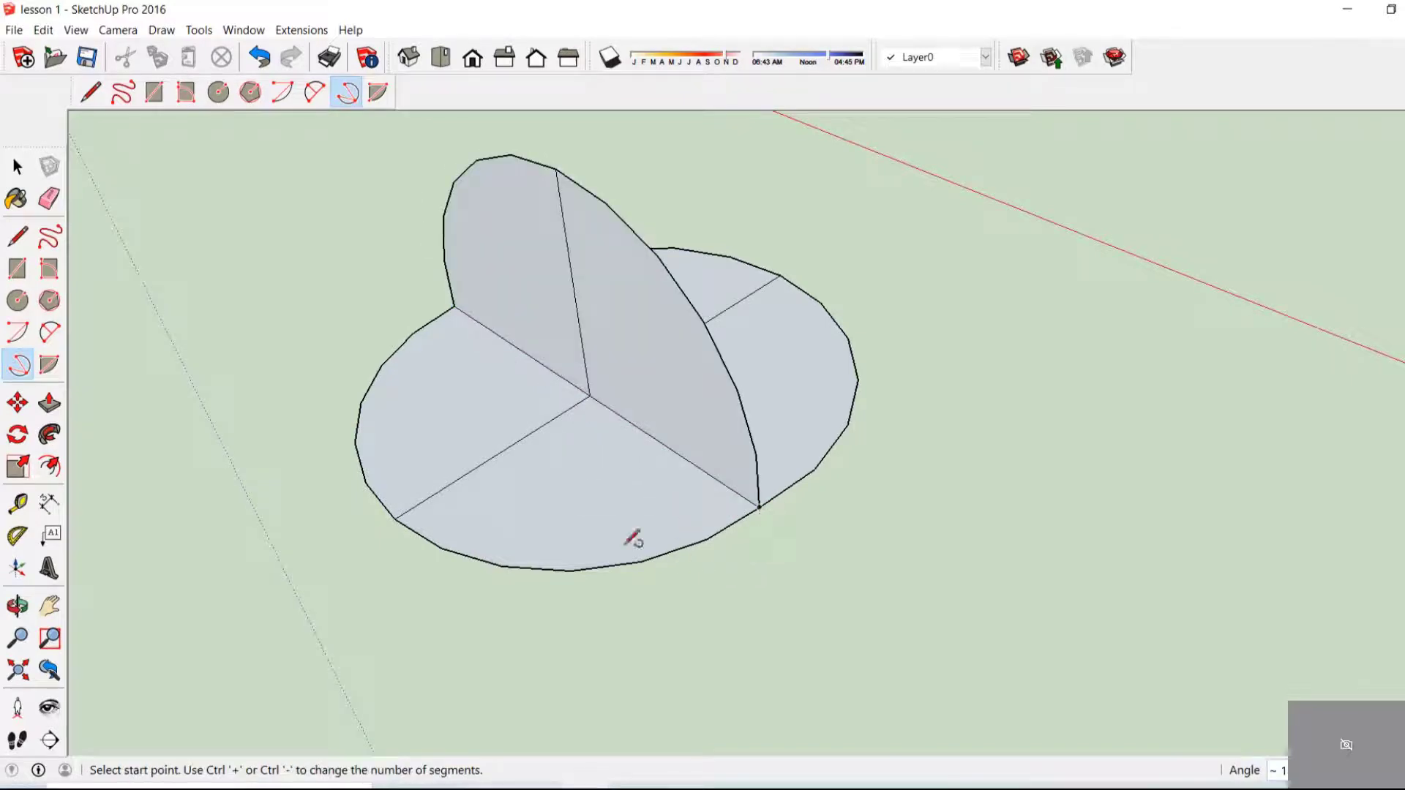
Draw a perpendicular upright 3 Point Arc between the two green-direction line ends, passing through the top of the vertical line
left_click(411, 511)
key("Escape")
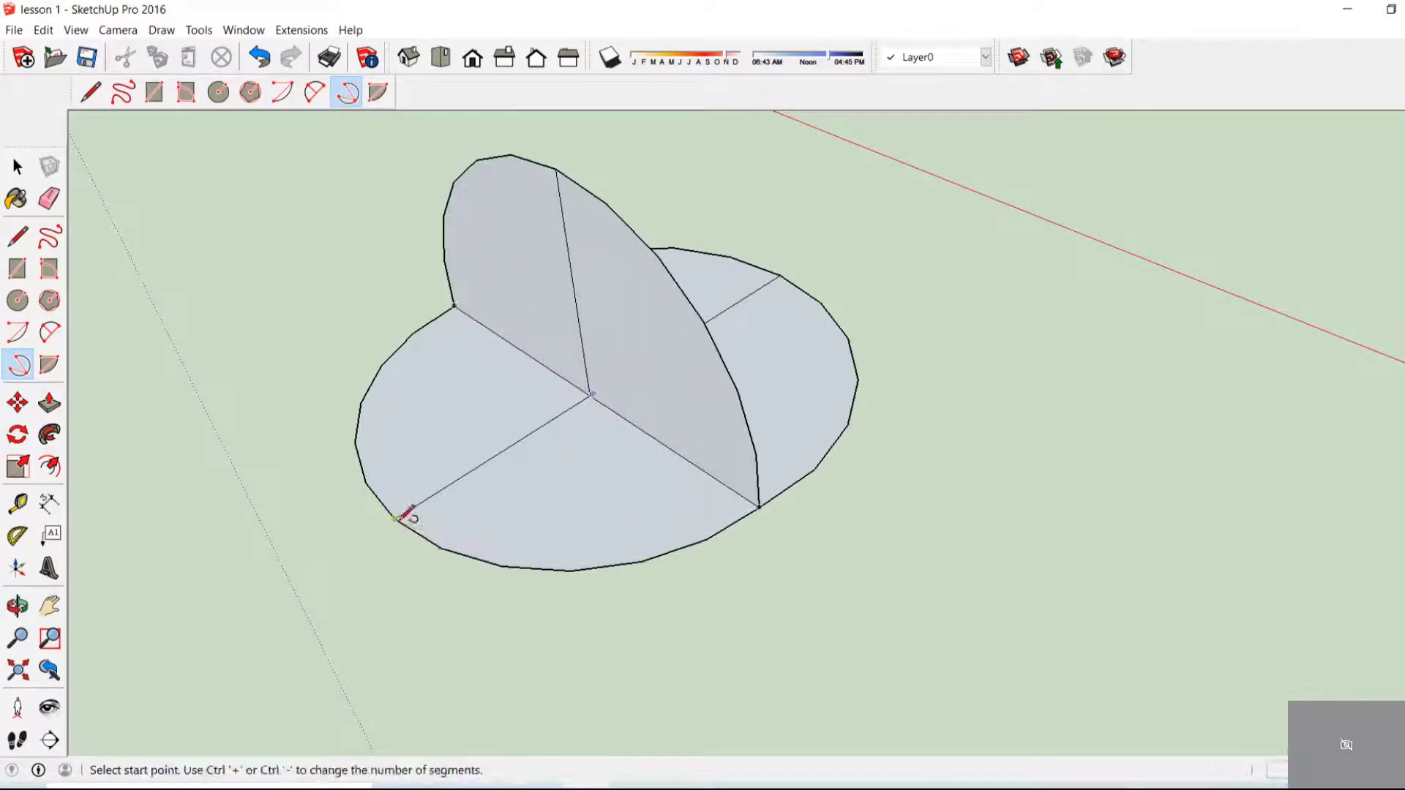
left_click(396, 518)
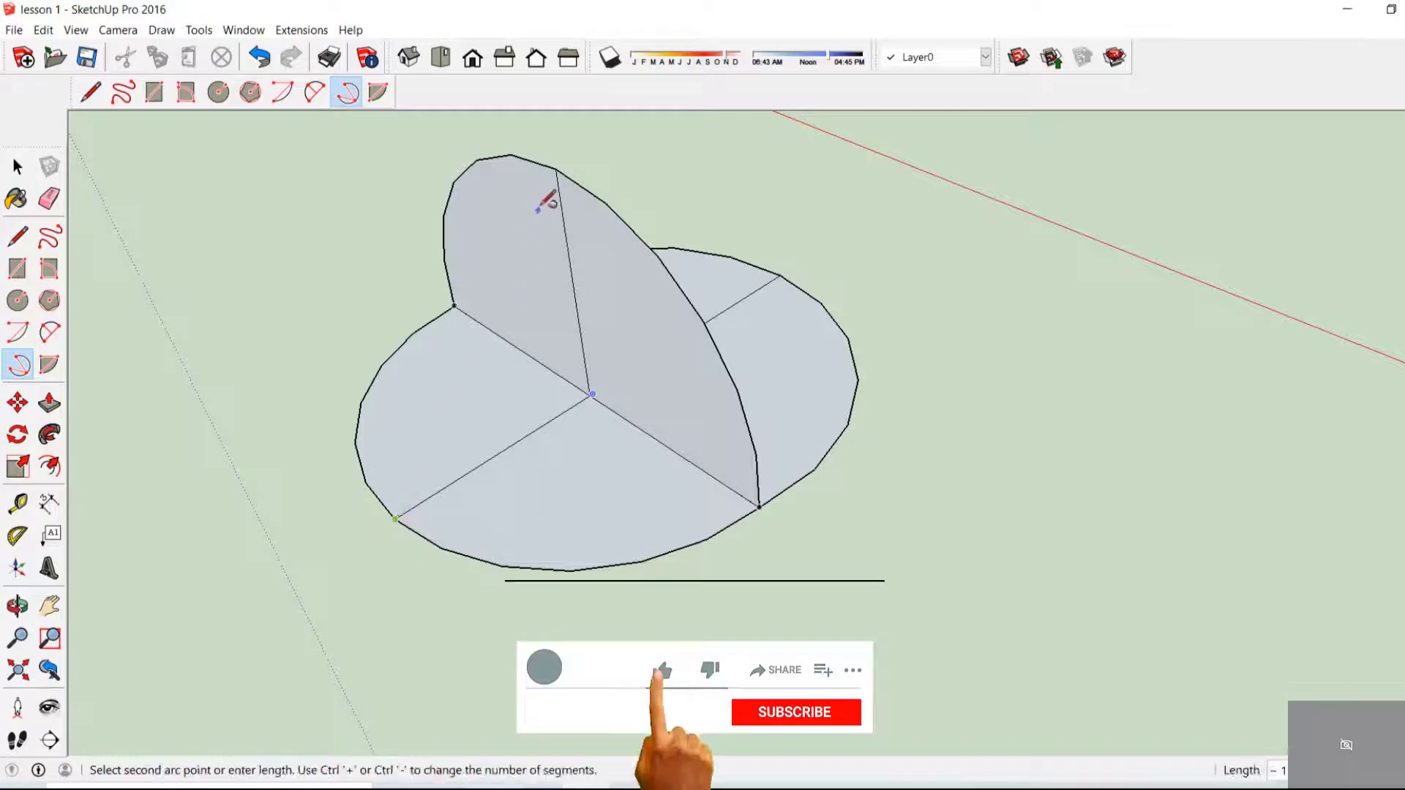
left_click(557, 169)
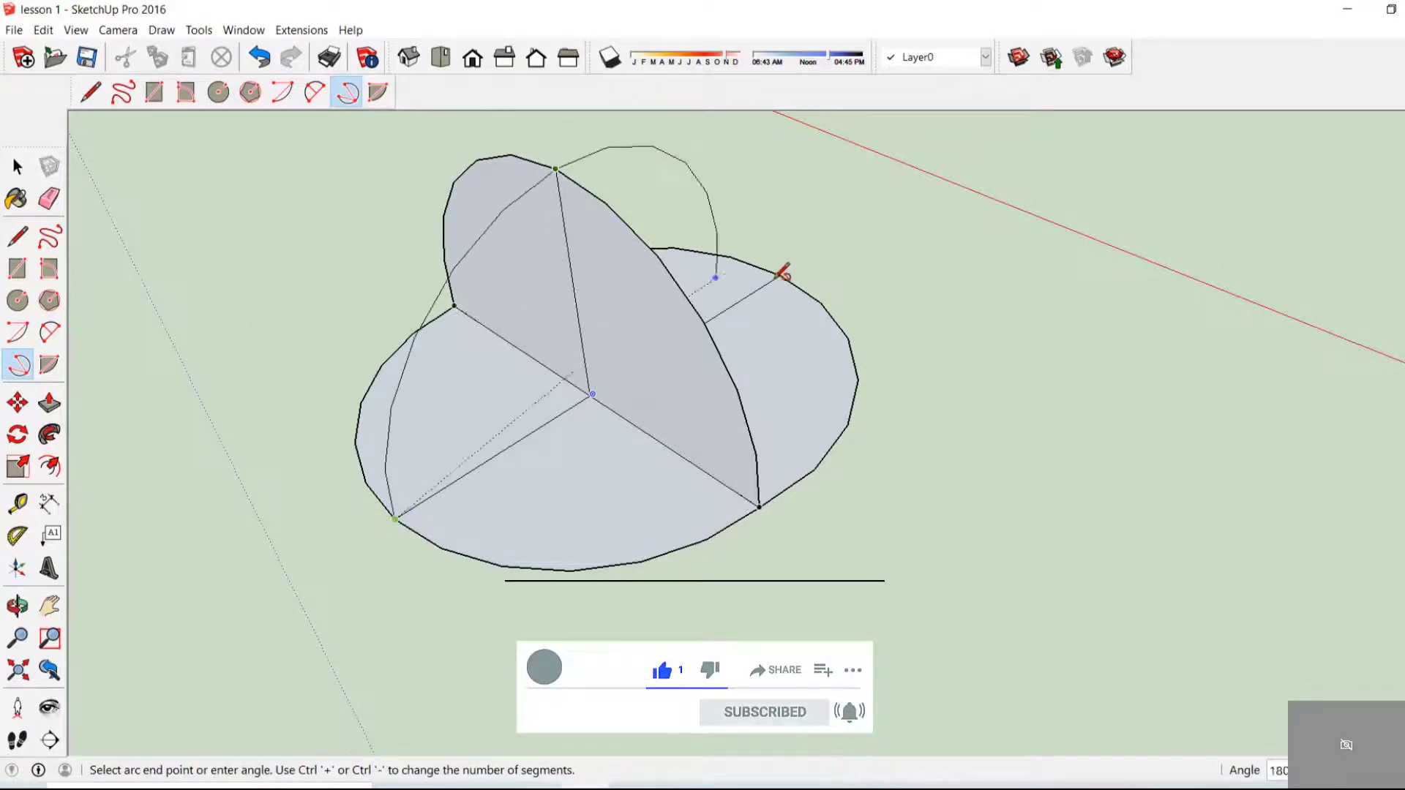
left_click(790, 266)
middle_click_drag(1066, 540, 598, 537)
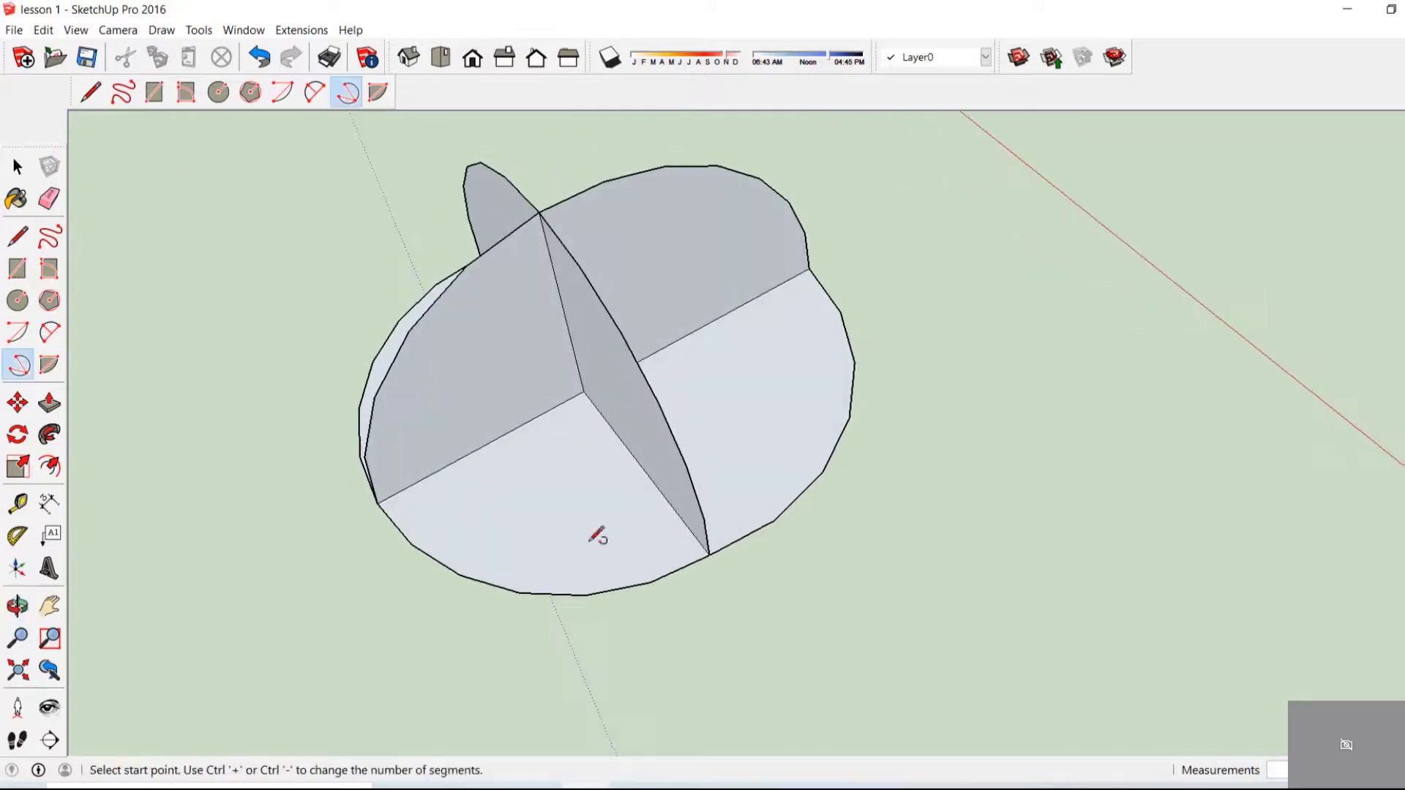
Draw a 90-degree Pie on the empty ground beside the crossed arc faces
mouse_move(582, 477)
middle_mouse_down()
mouse_move(756, 405)
mouse_move(440, 293)
middle_mouse_up()
left_click(161, 30)
mouse_move(183, 73)
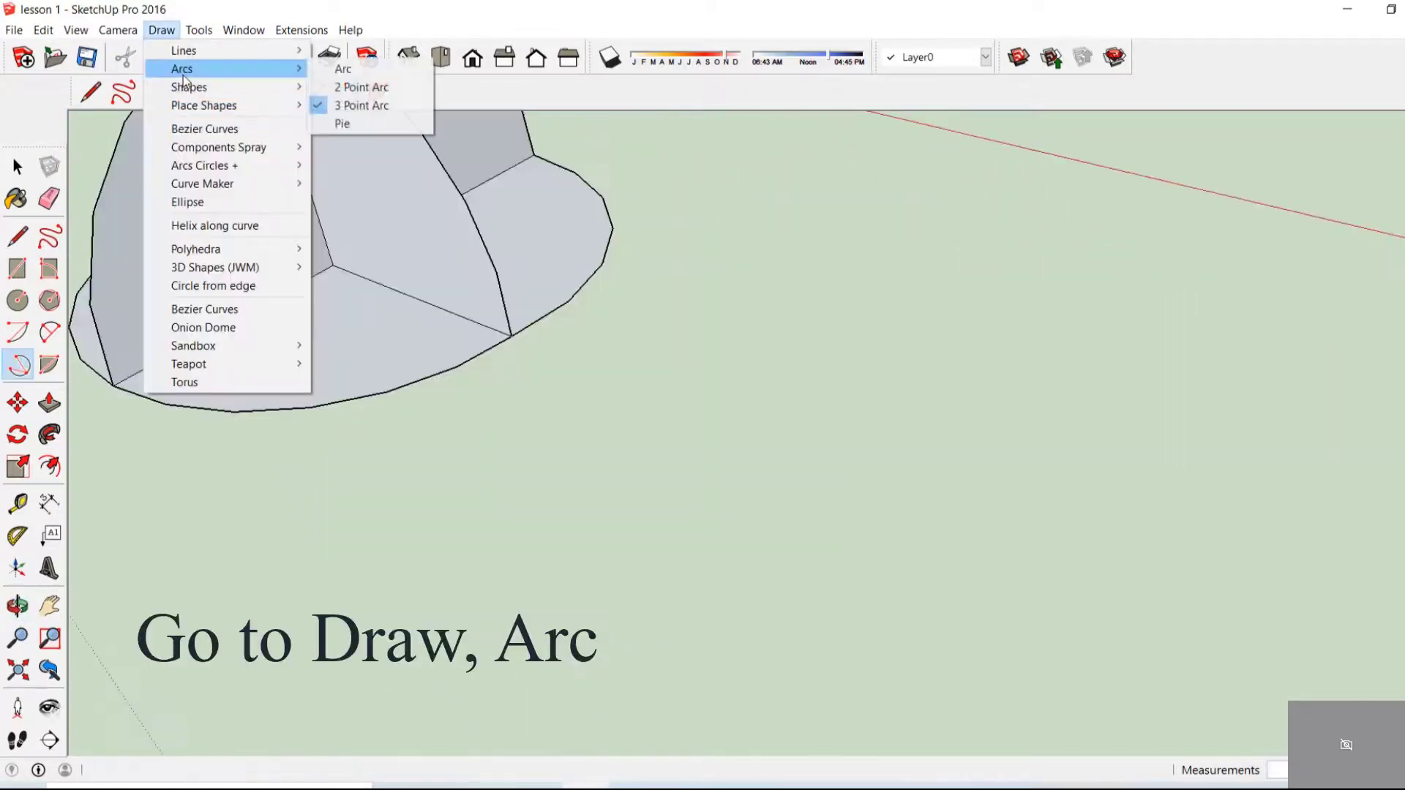
left_click(342, 124)
middle_click_drag(355, 139, 67, 313)
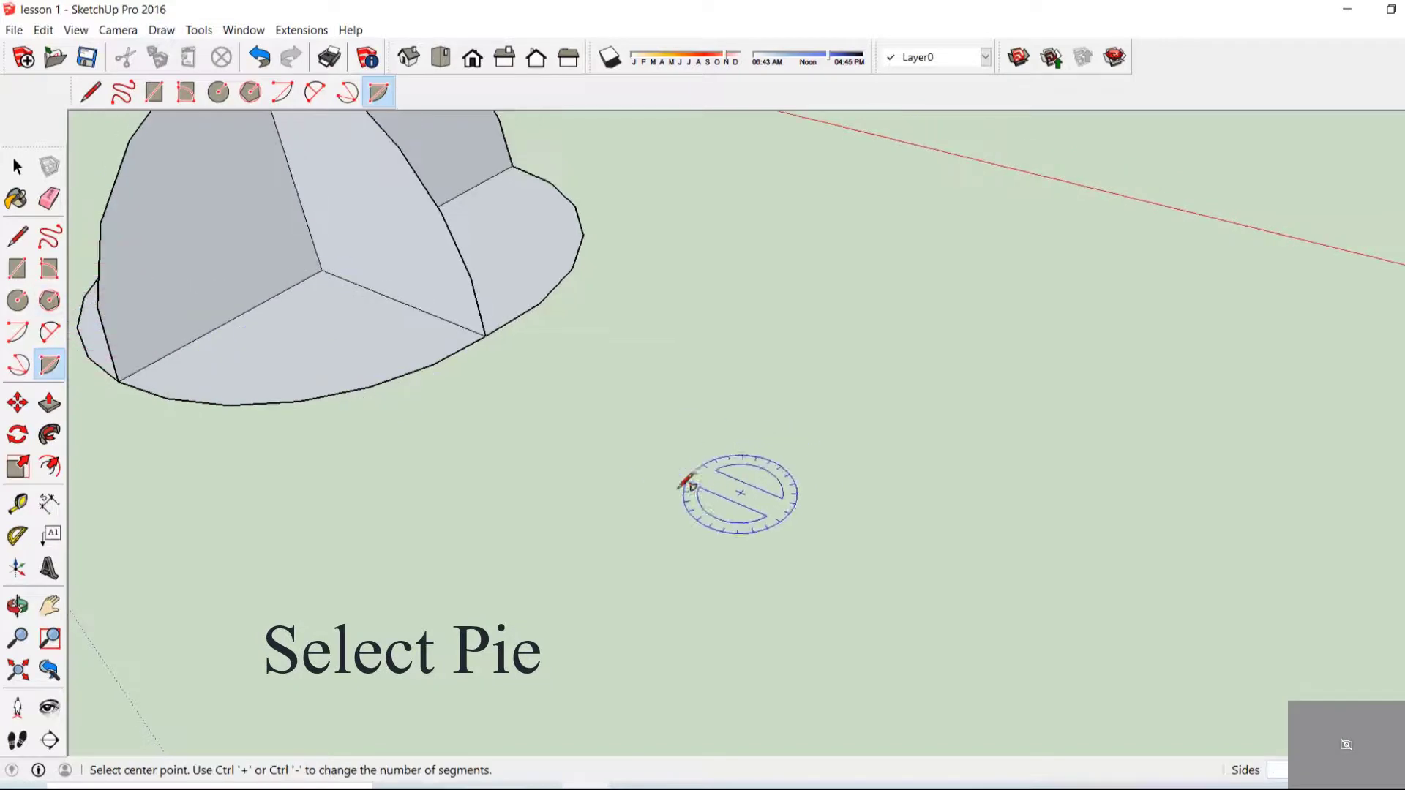
left_click(656, 476)
left_click(789, 345)
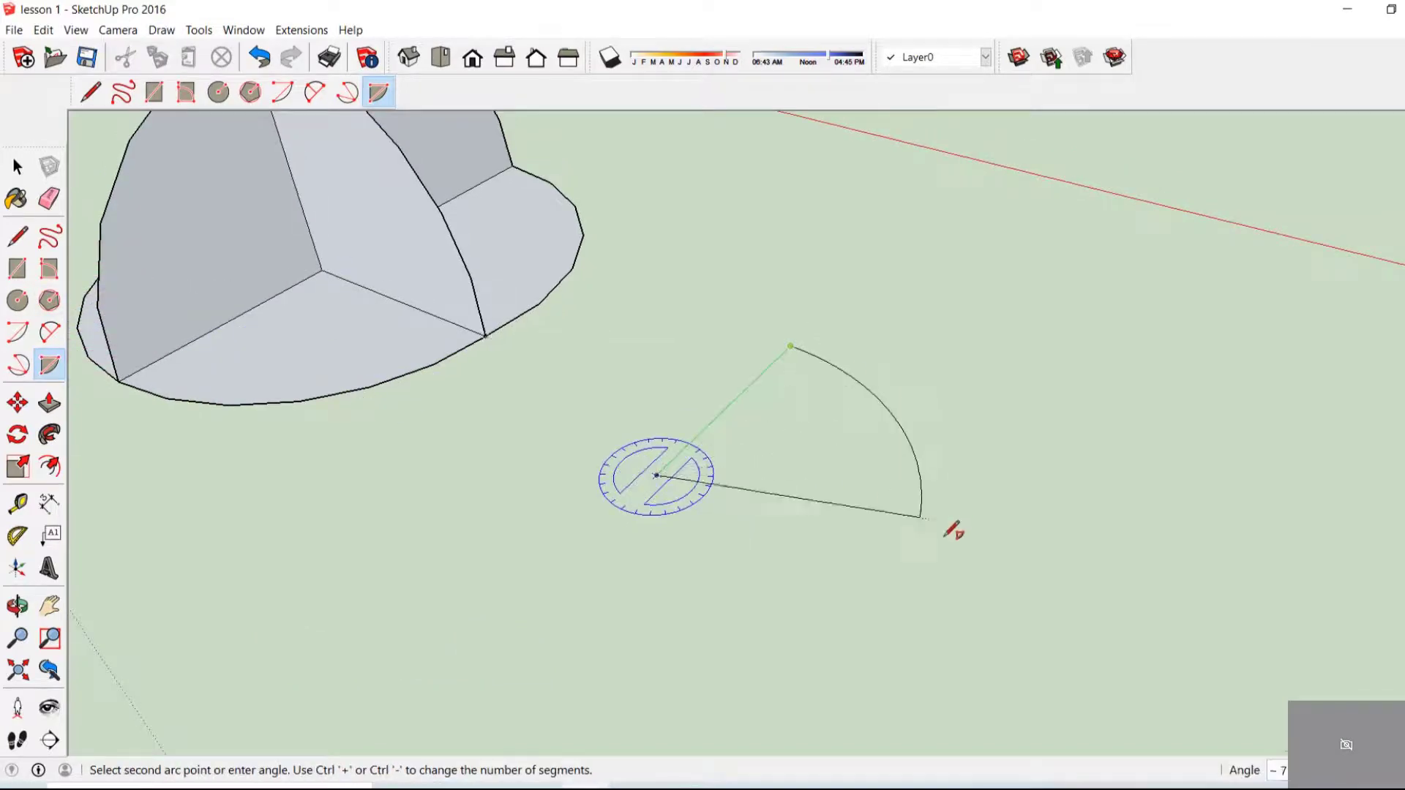
left_click(910, 583)
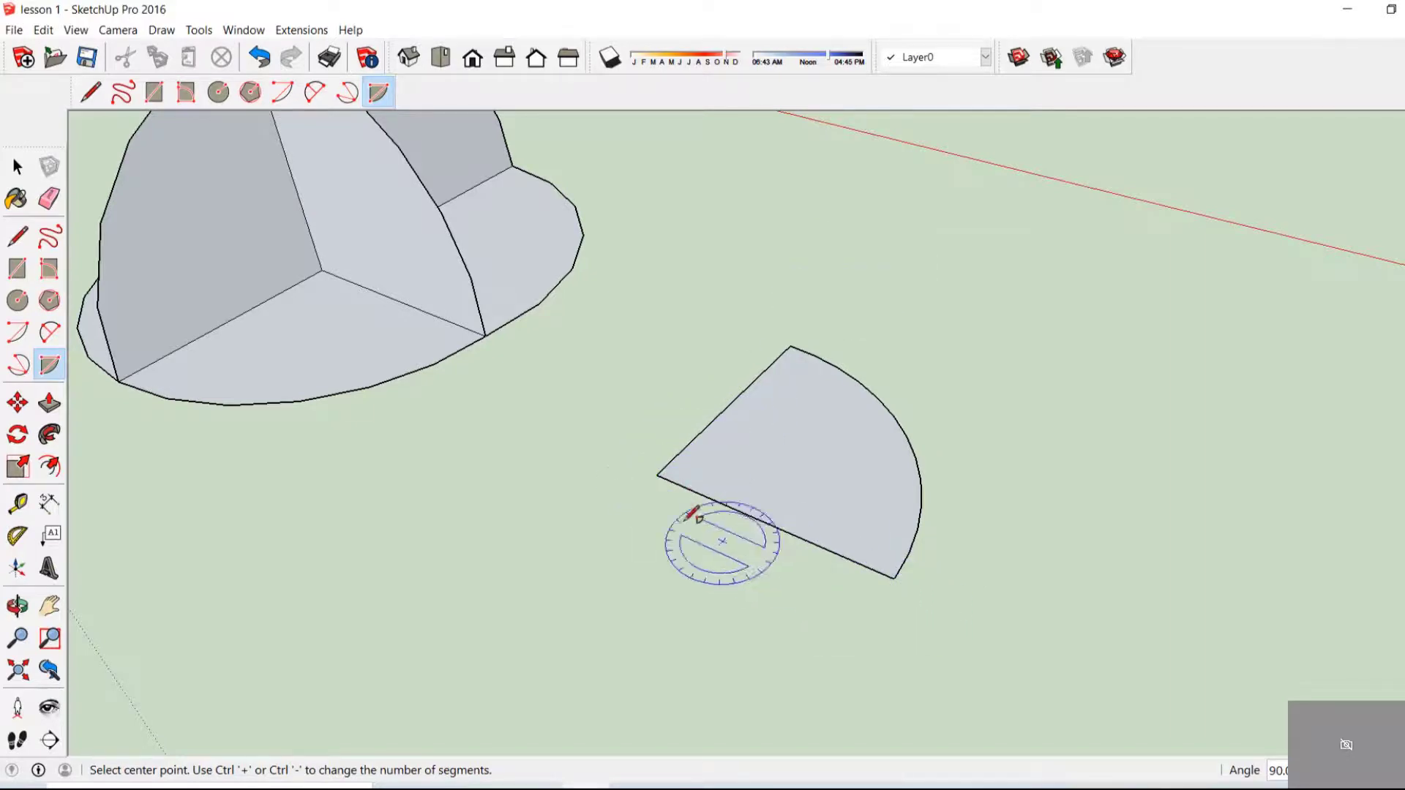
Draw a freestanding 2 Point Arc with a bulge of about 1.23 m on the empty ground between the pie and the red axis
scroll(266, 392, "down", 3)
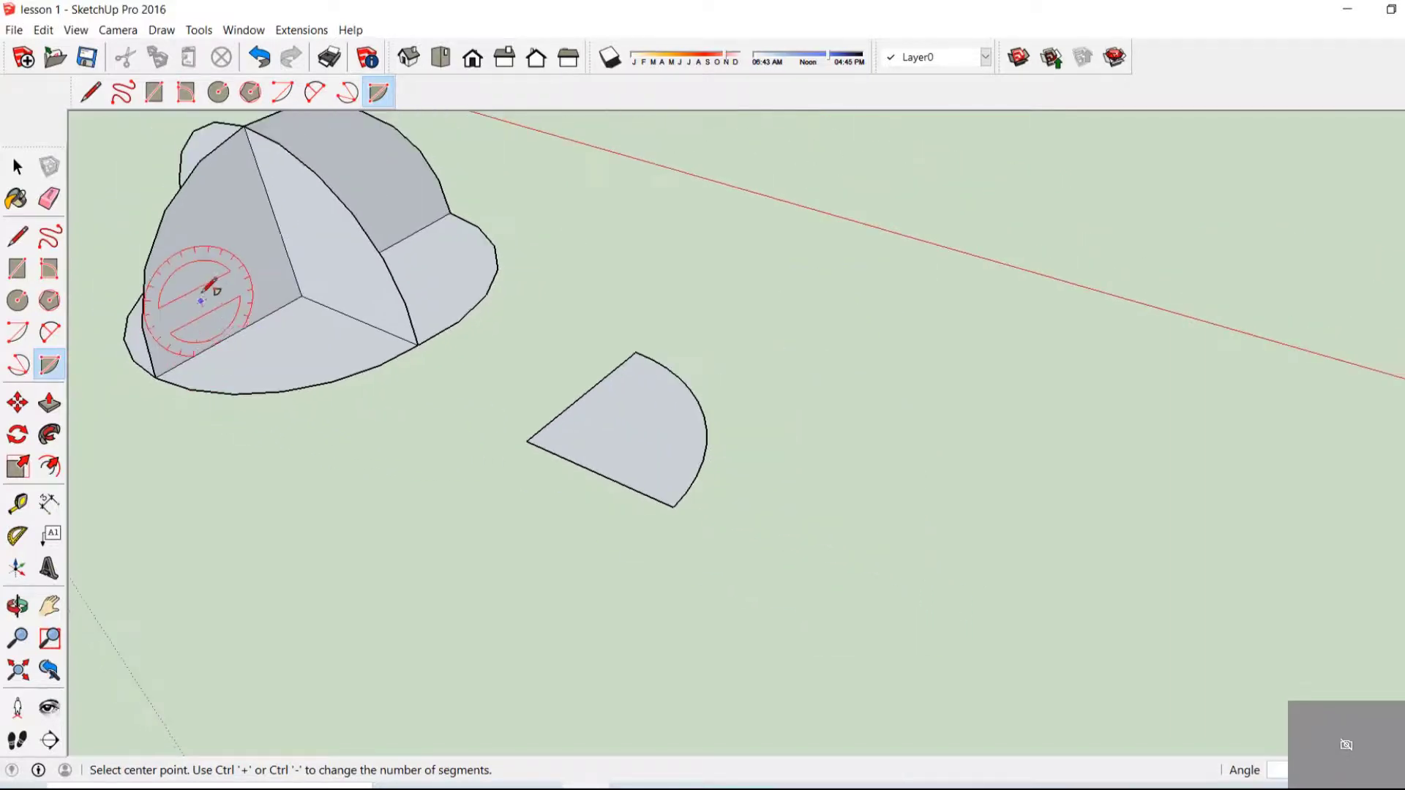
scroll(410, 421, "down", 2)
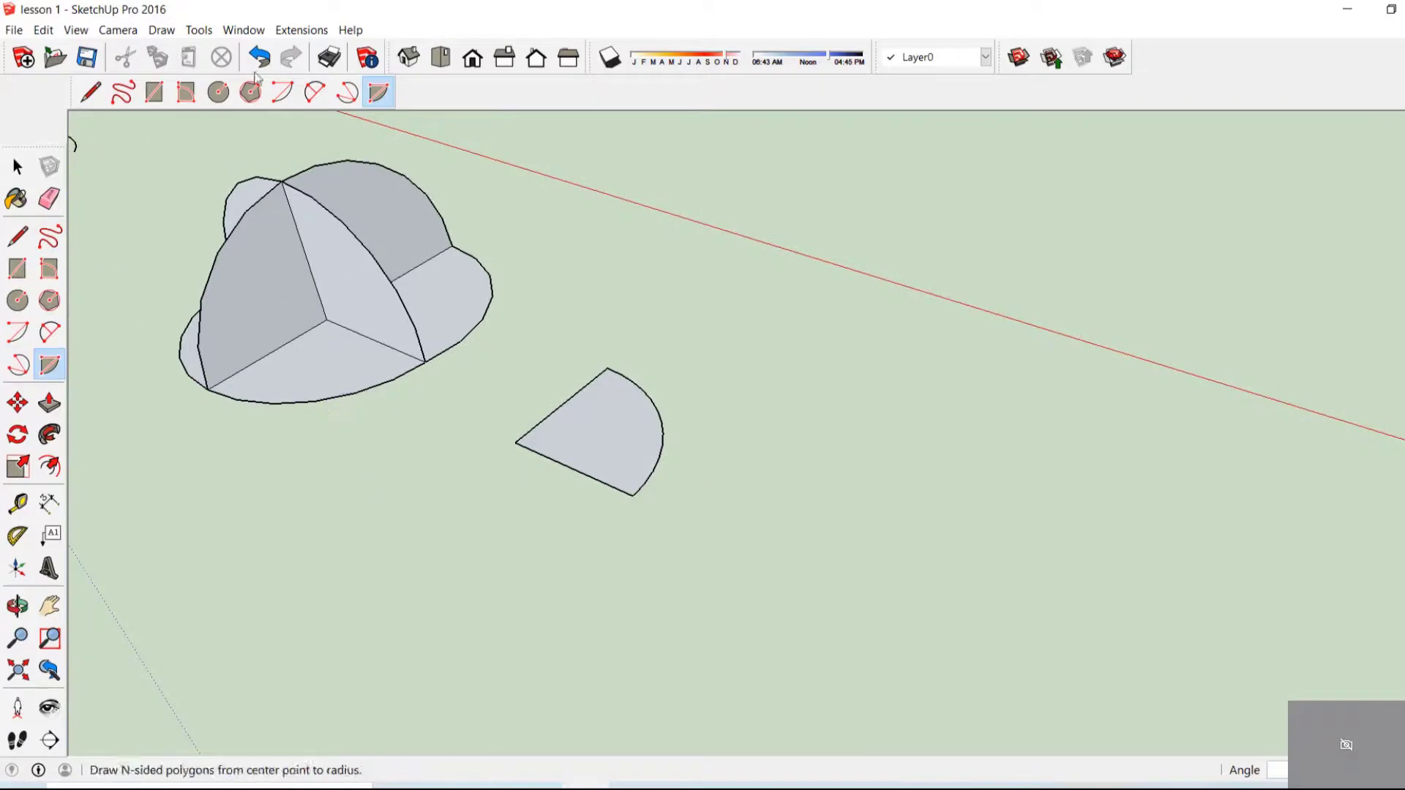
left_click(162, 29)
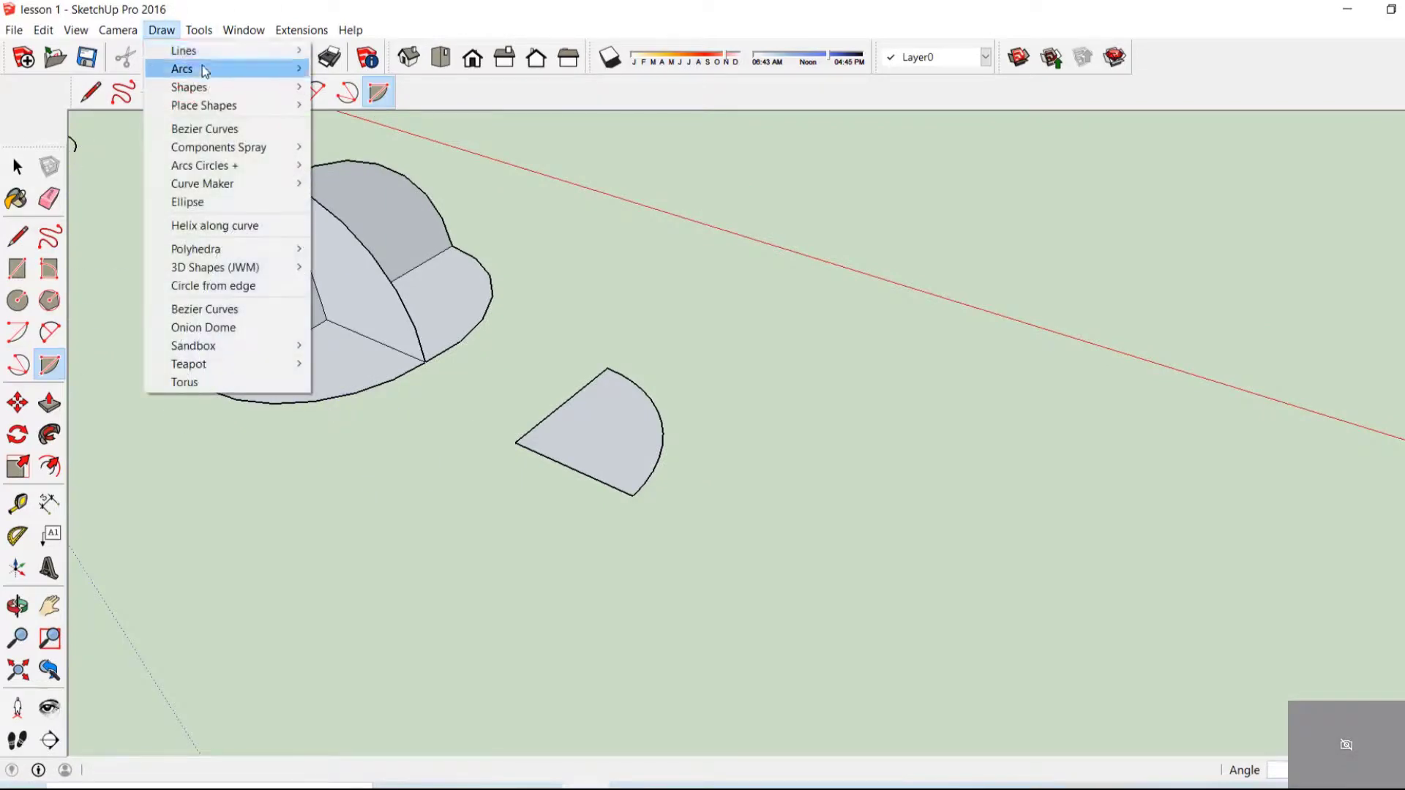
mouse_move(242, 69)
left_click(344, 86)
left_click(827, 379)
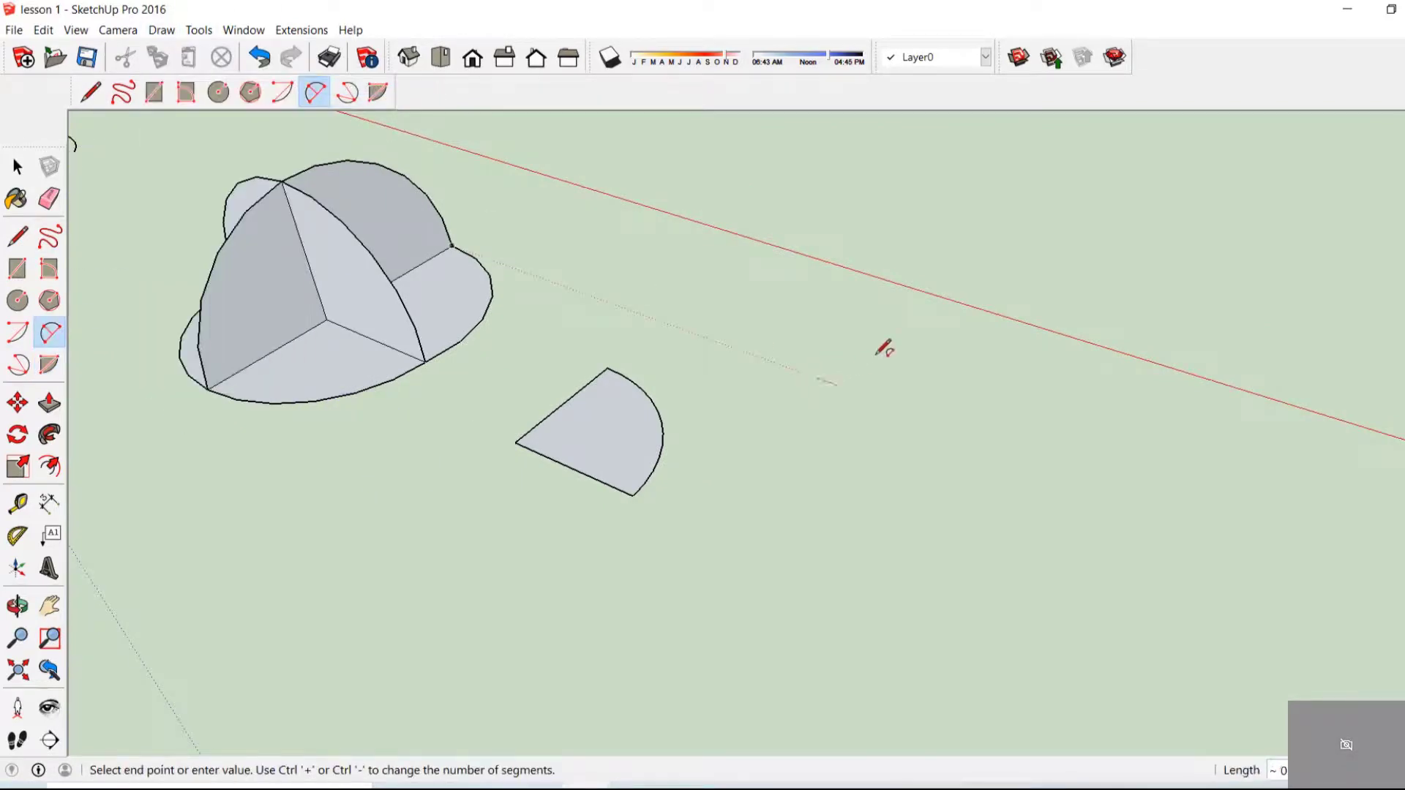
left_click(932, 329)
left_click(1004, 458)
Draw a freestanding 3 Point Arc of about 274.3 degrees on the ground across the red axis from the large 2 Point Arc
left_click(162, 30)
mouse_move(188, 66)
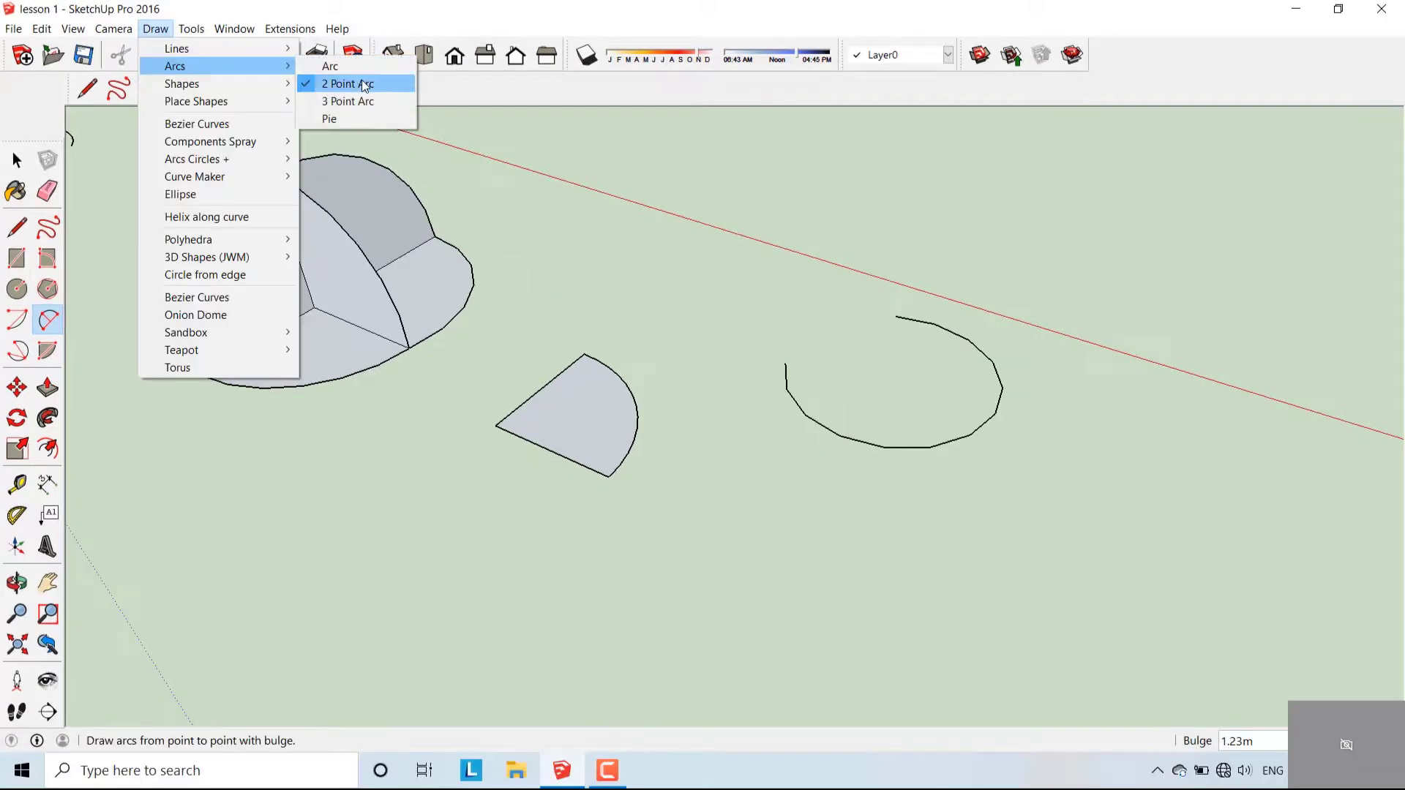
left_click(366, 85)
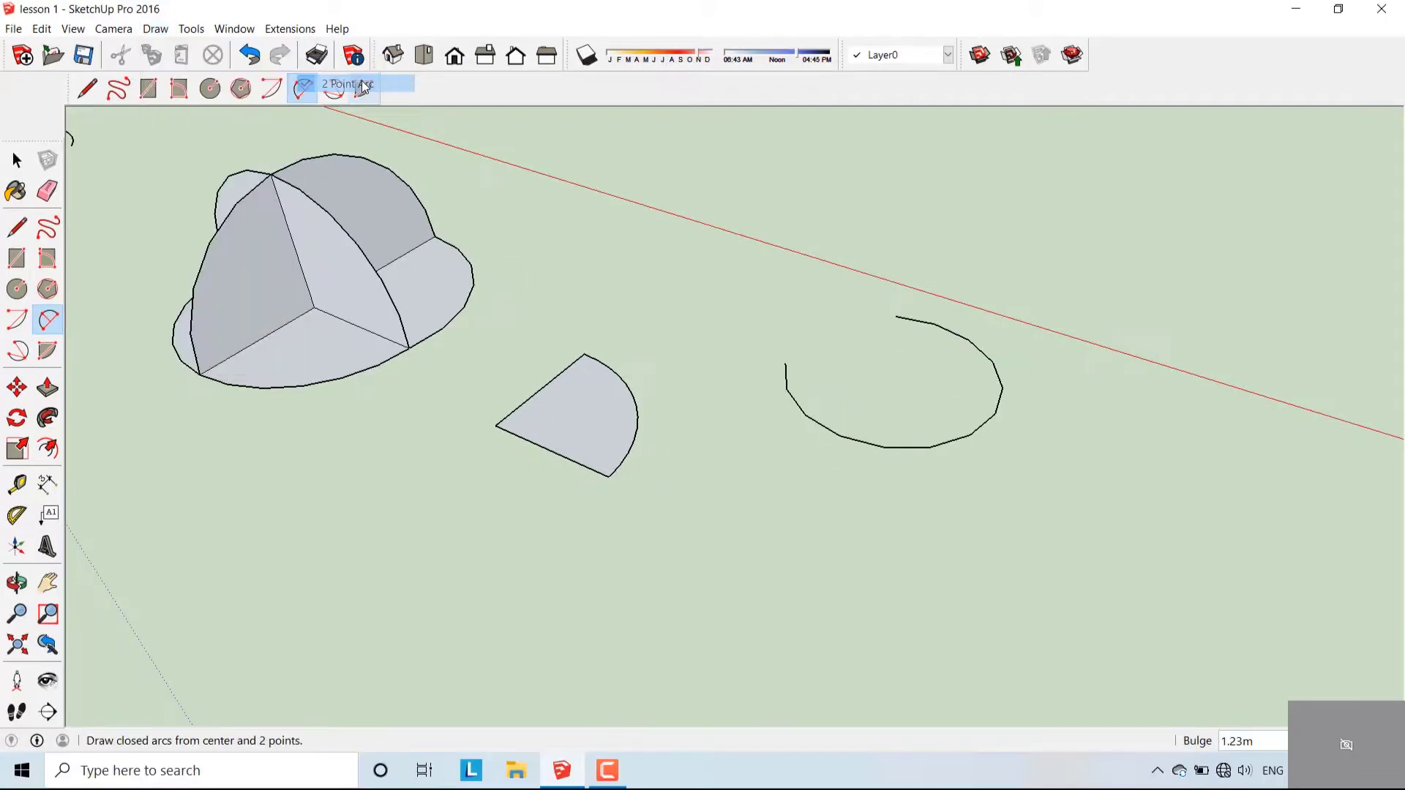
left_click(167, 31)
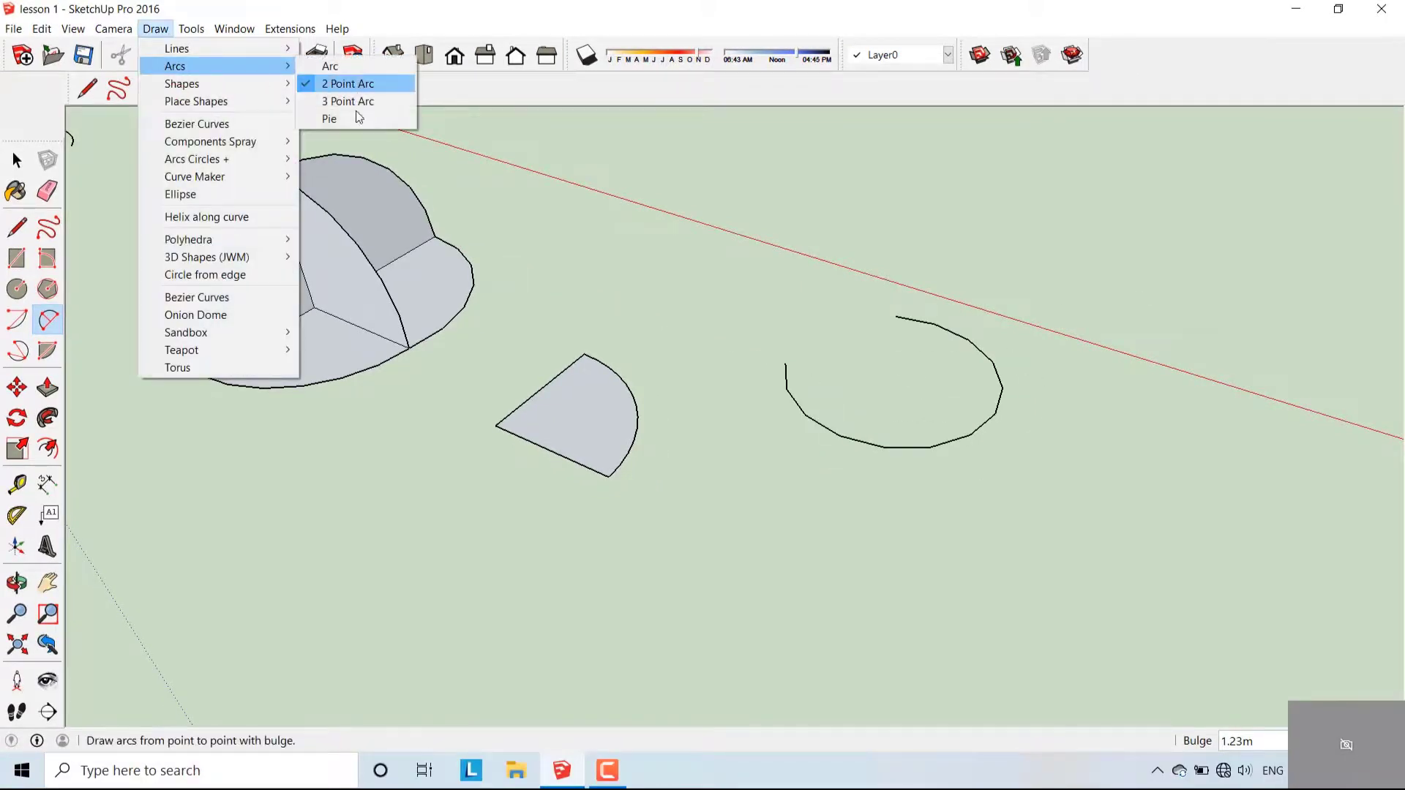
left_click(355, 102)
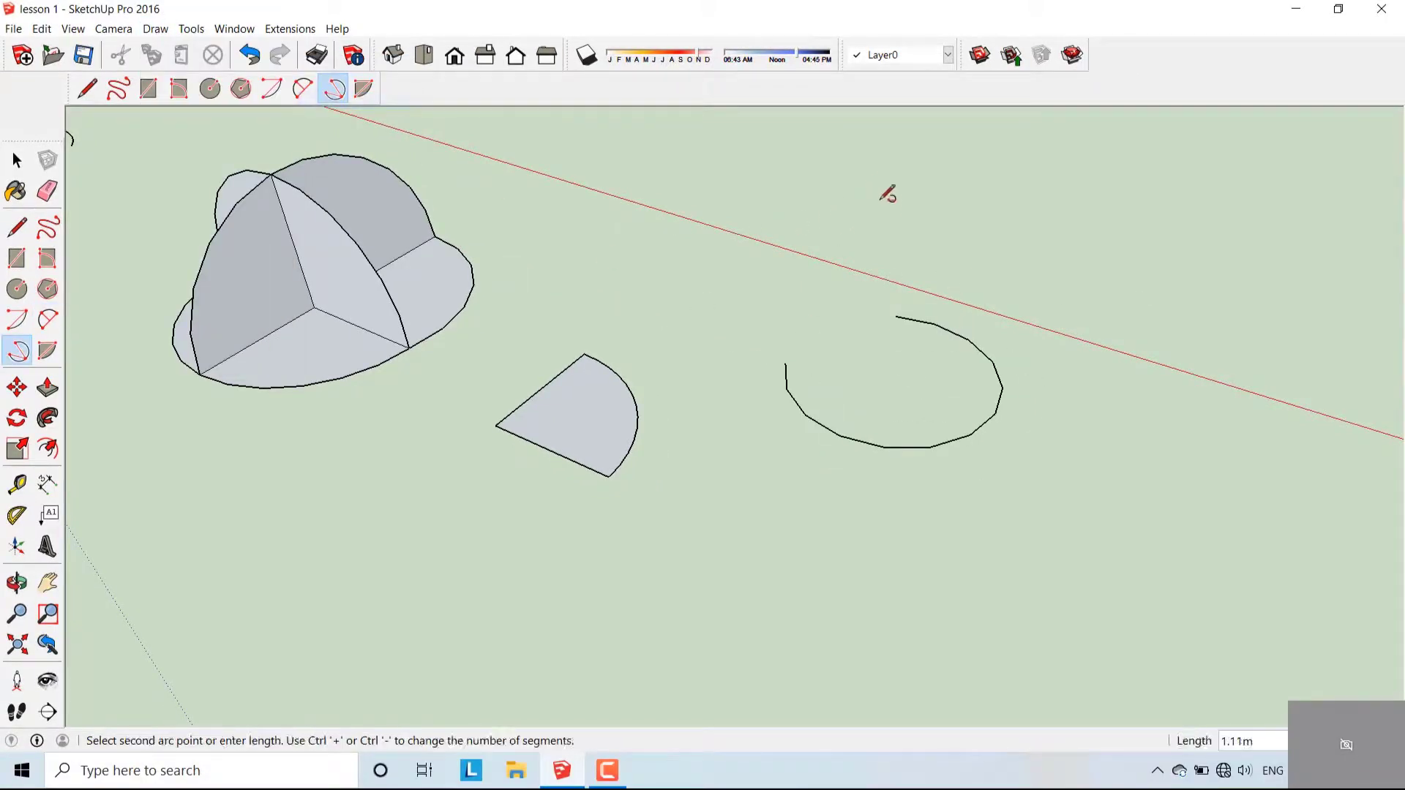
left_click(853, 165)
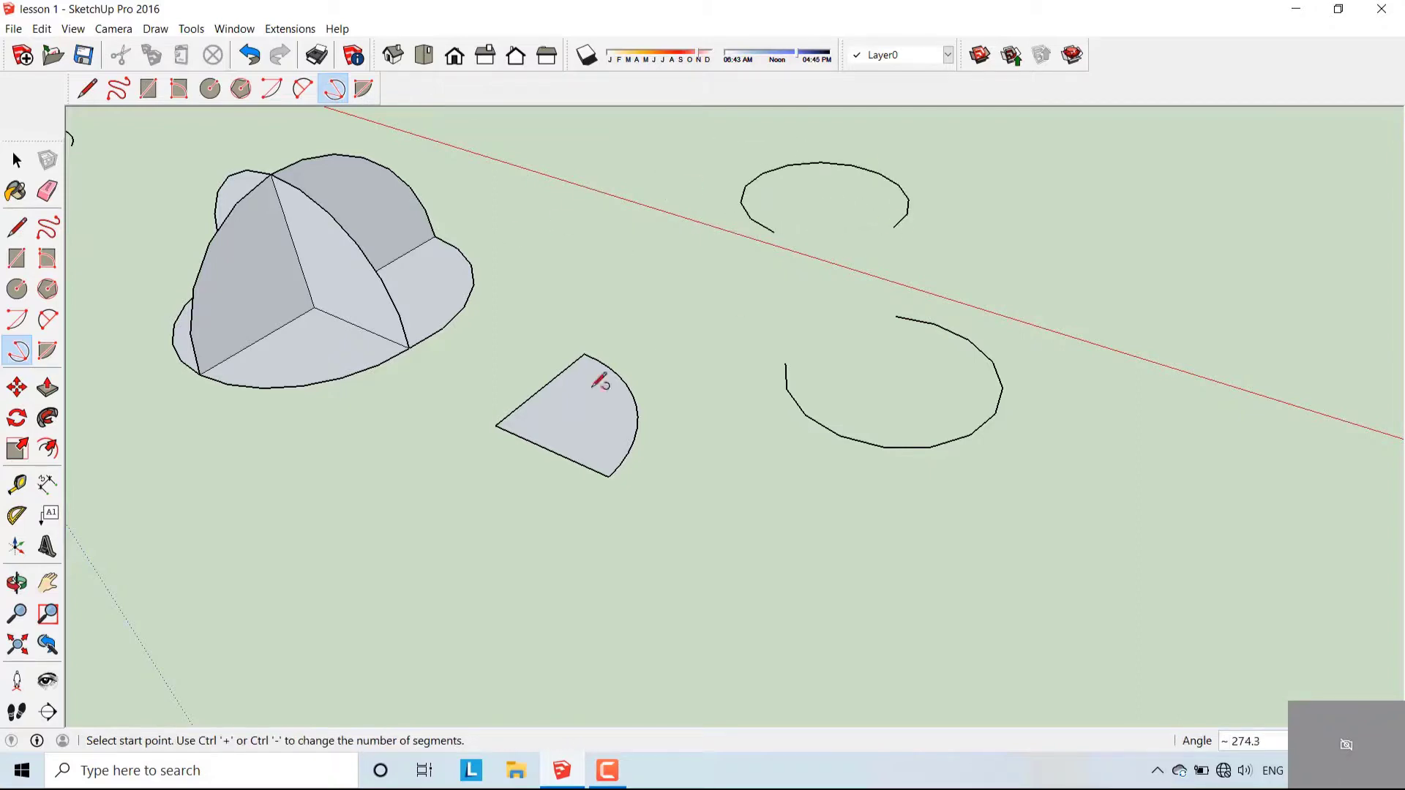
Draw a second, smaller Pie on the empty ground in front of the first pie
scroll(478, 364, "down", 3)
scroll(501, 476, "down", 1)
scroll(501, 514, "up", 6)
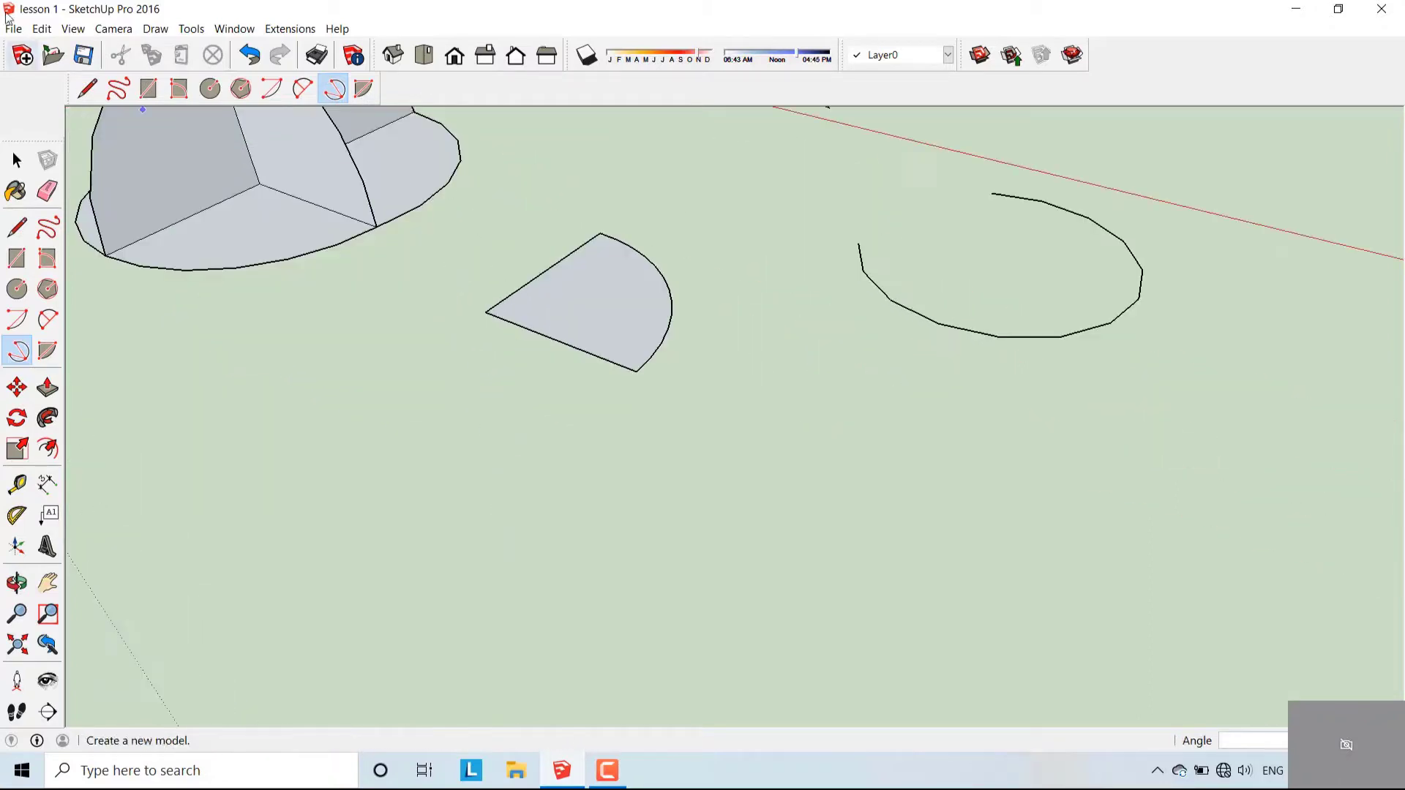
left_click(156, 28)
mouse_move(212, 66)
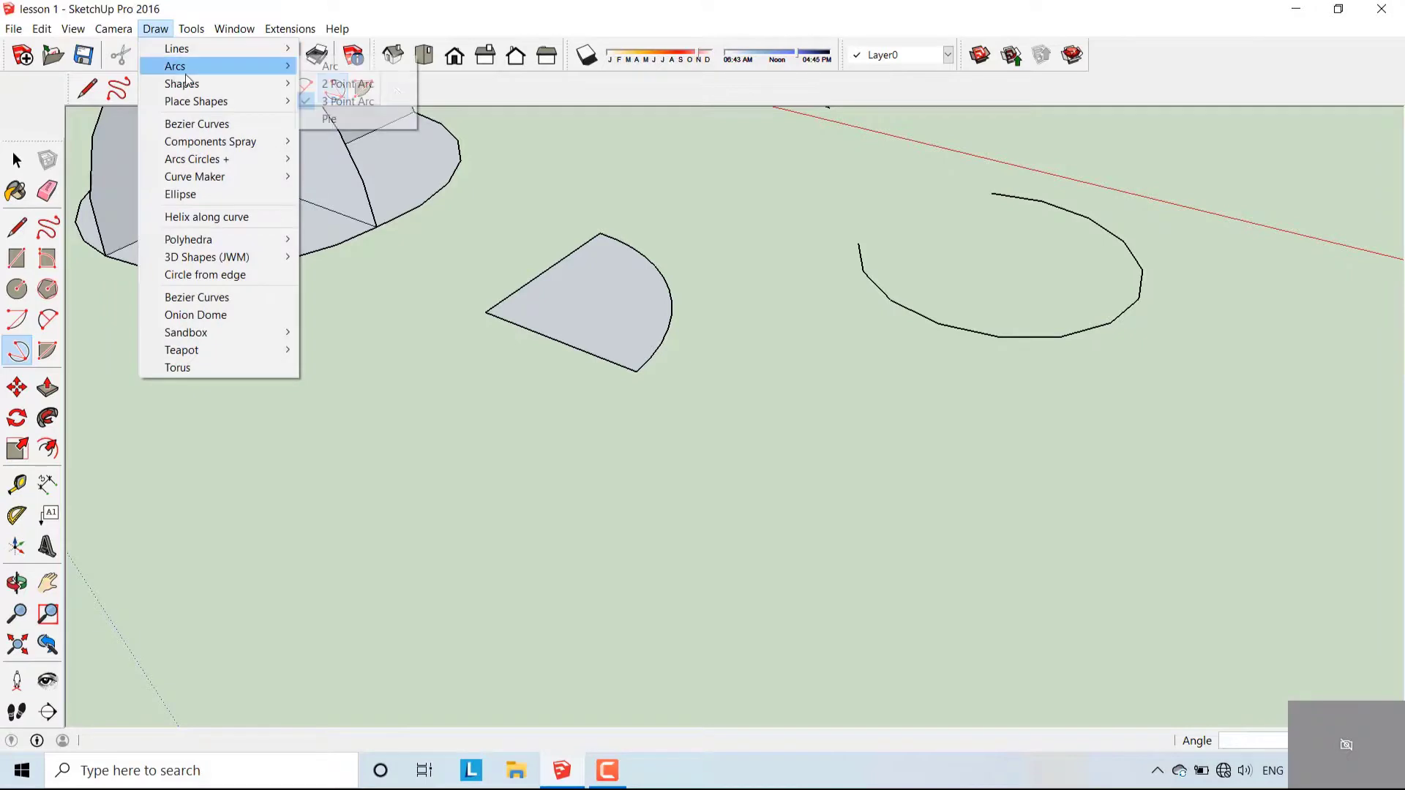
left_click(331, 119)
left_click(450, 494)
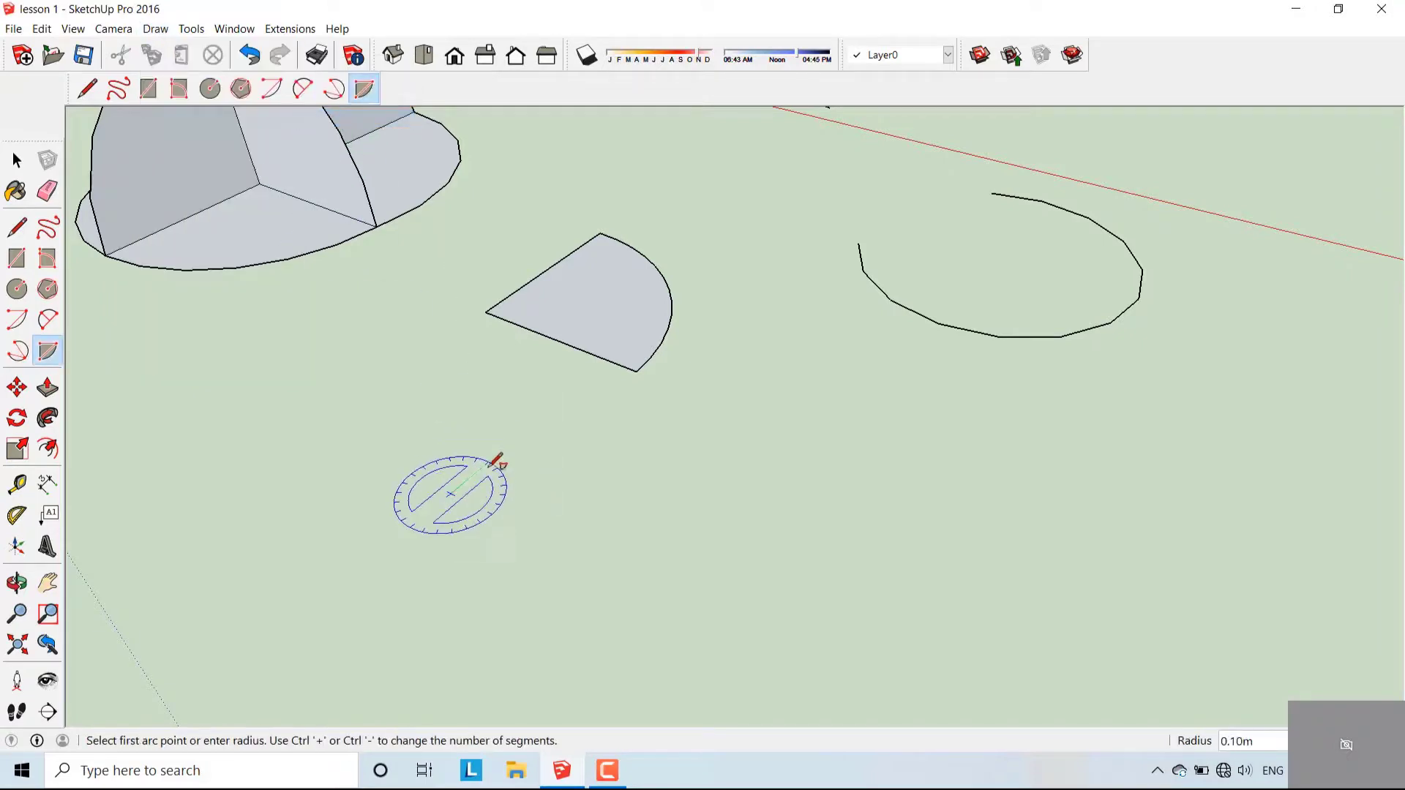
left_click(542, 423)
left_click(567, 541)
Place the center point of a third Pie on the open ground beside the two existing pies
scroll(481, 547, "up", 5)
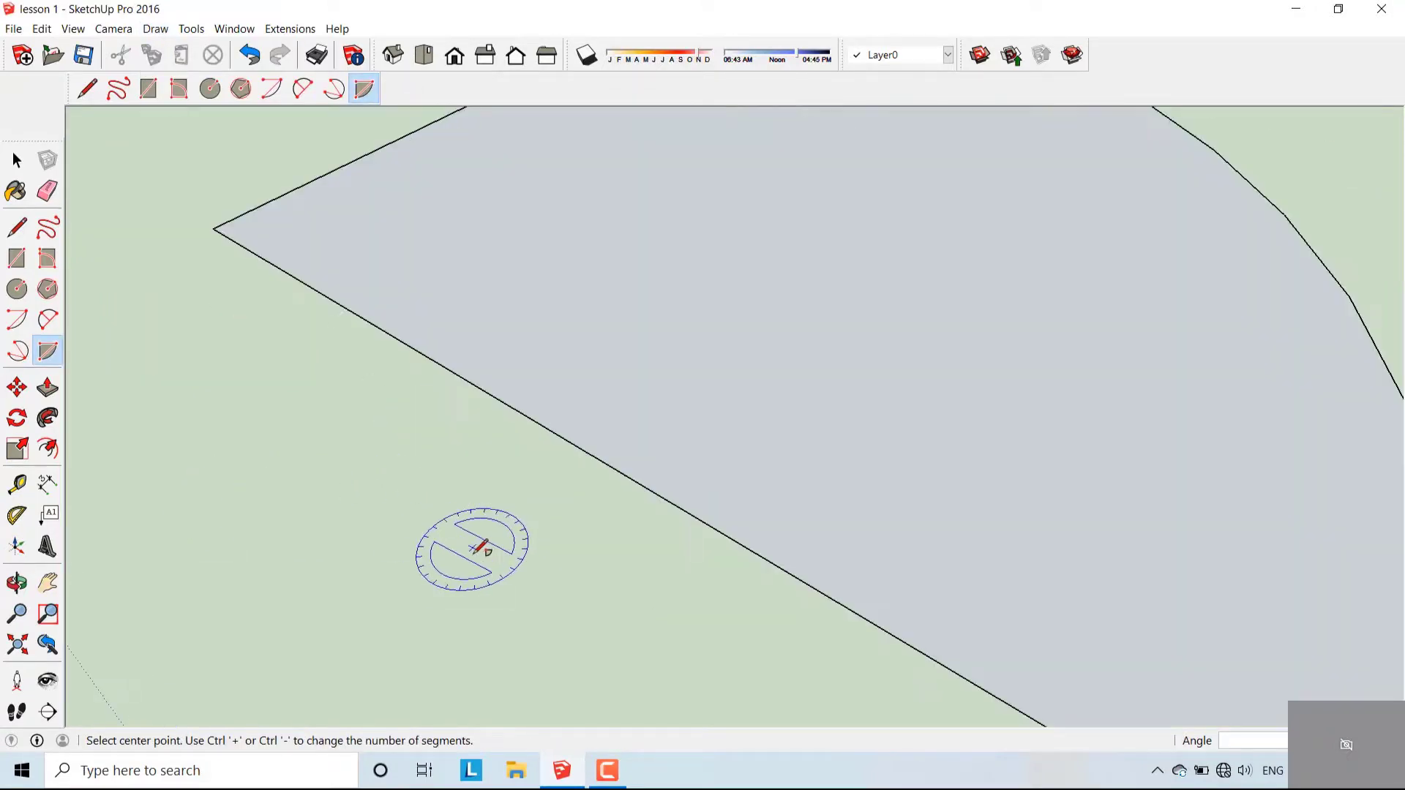
scroll(479, 545, "down", 5)
middle_click_drag(485, 517, 637, 469)
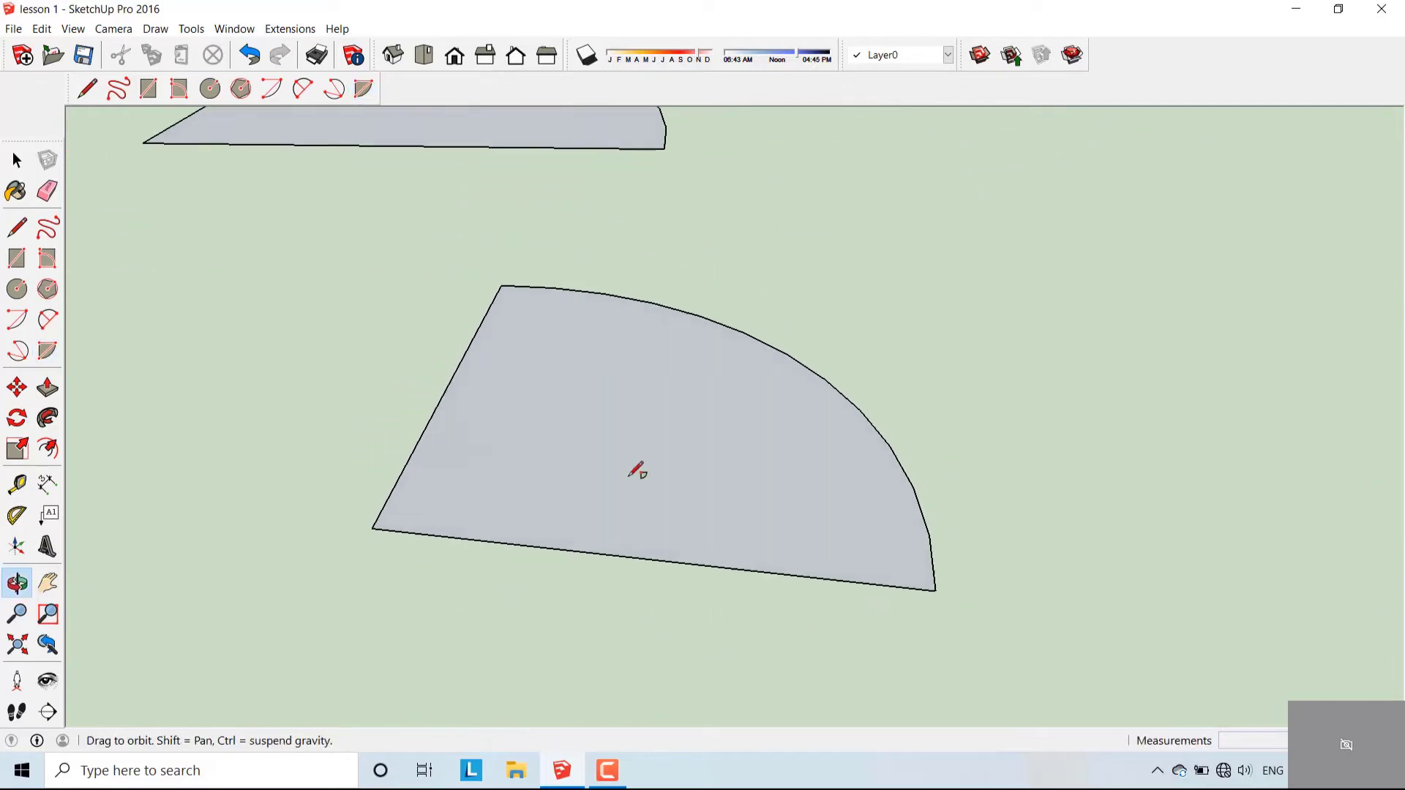
scroll(249, 311, "down", 5)
left_click(771, 439)
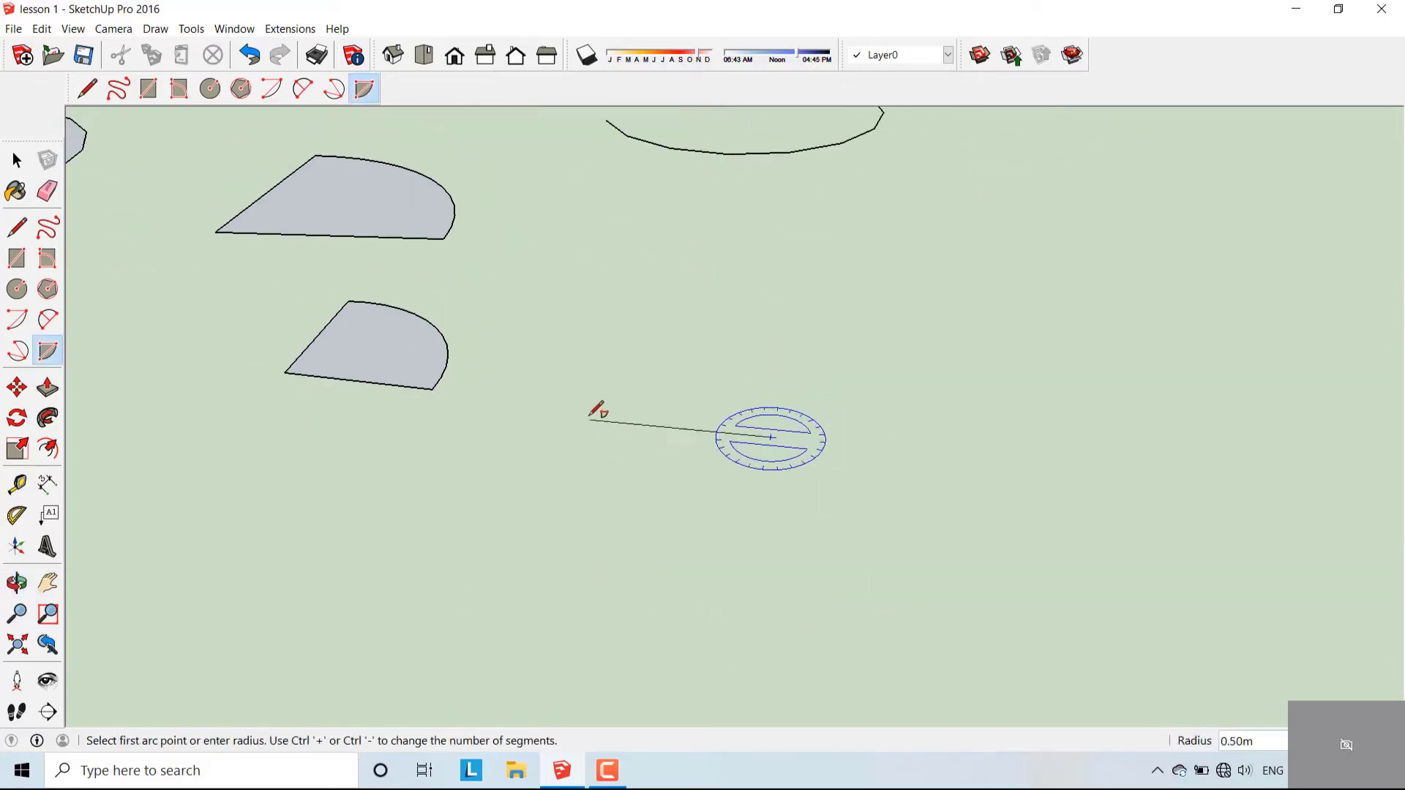